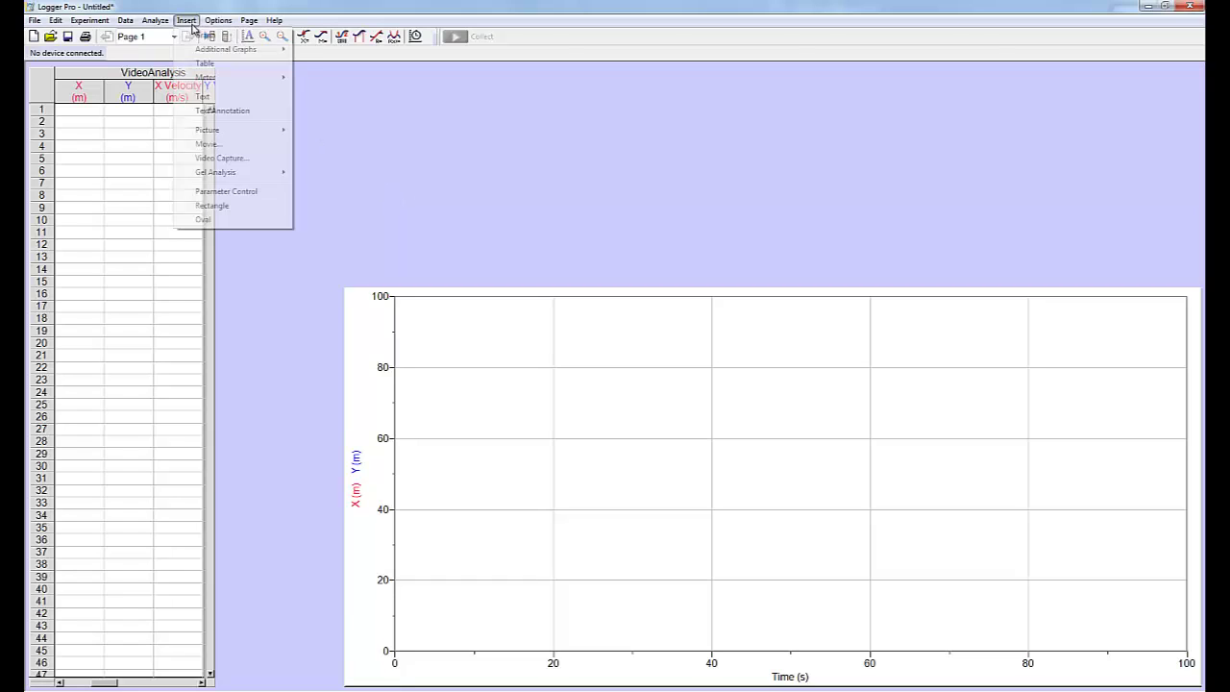
Insert the catapult video DSC_0031 from New folder on the Desktop and play it.
click(207, 145)
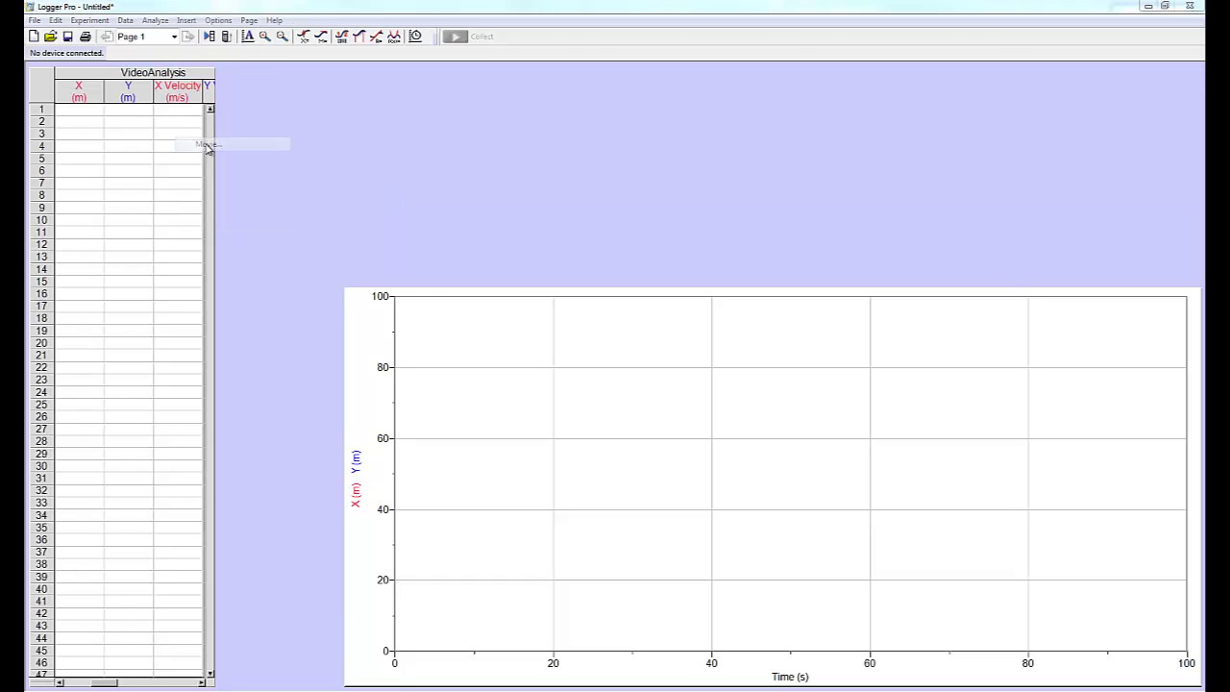
click(454, 271)
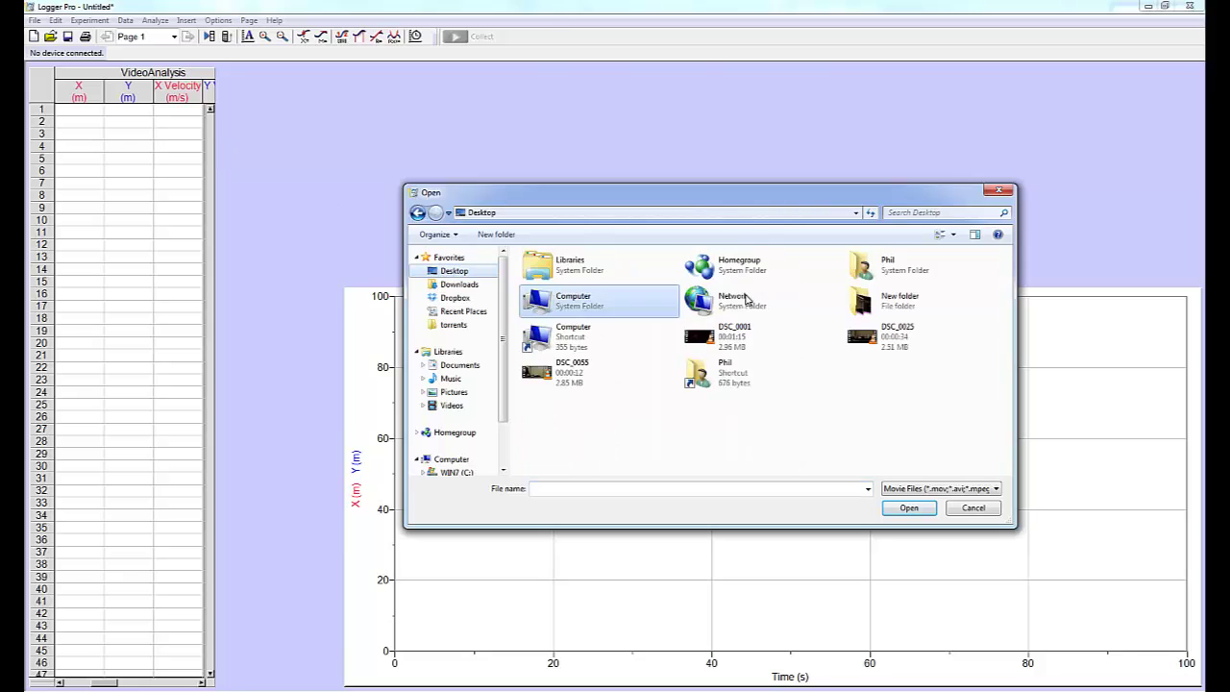
double_click(865, 303)
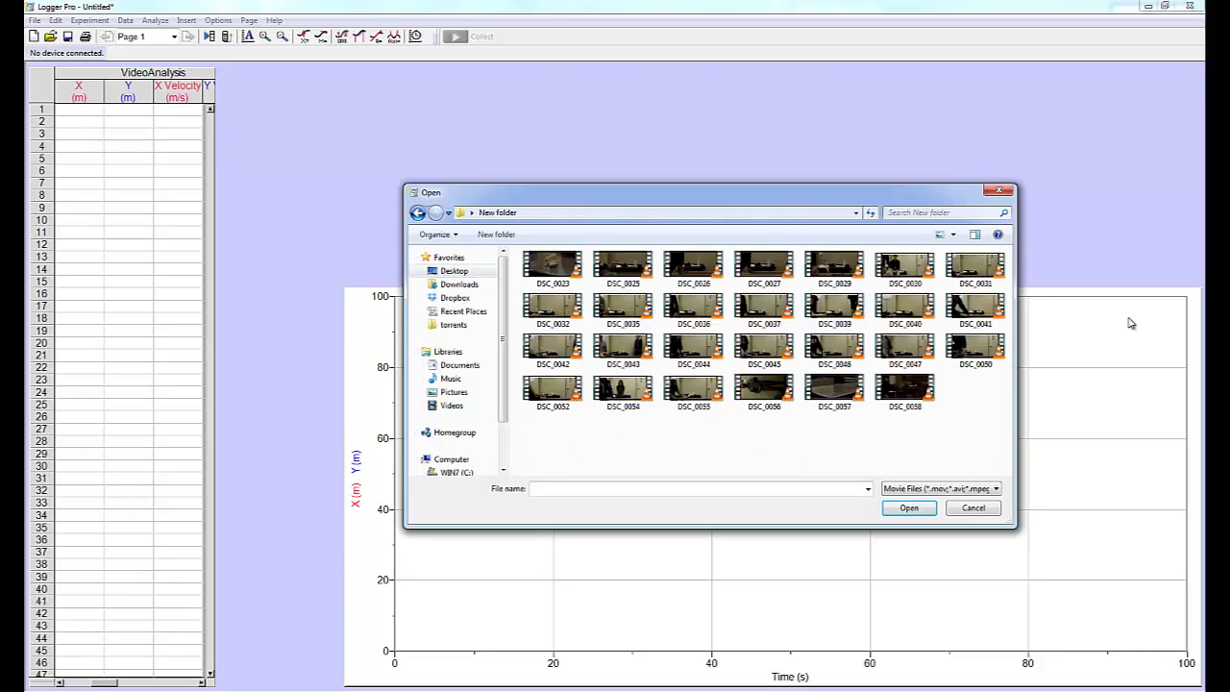
double_click(982, 282)
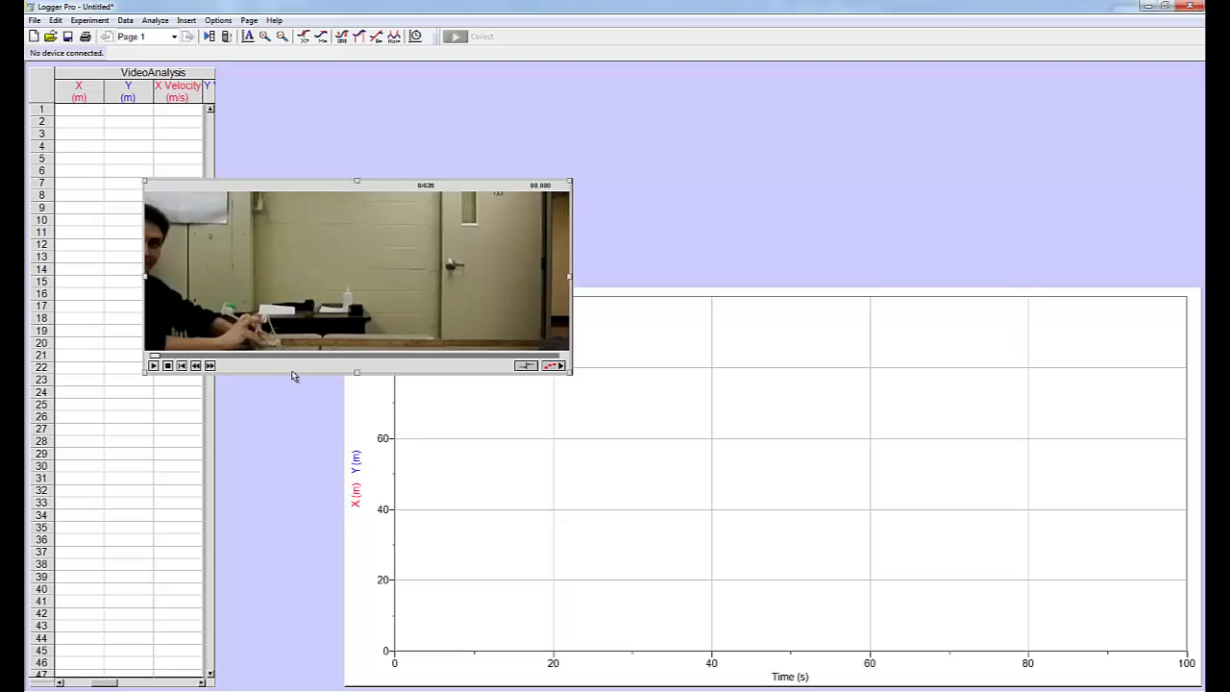
click(152, 366)
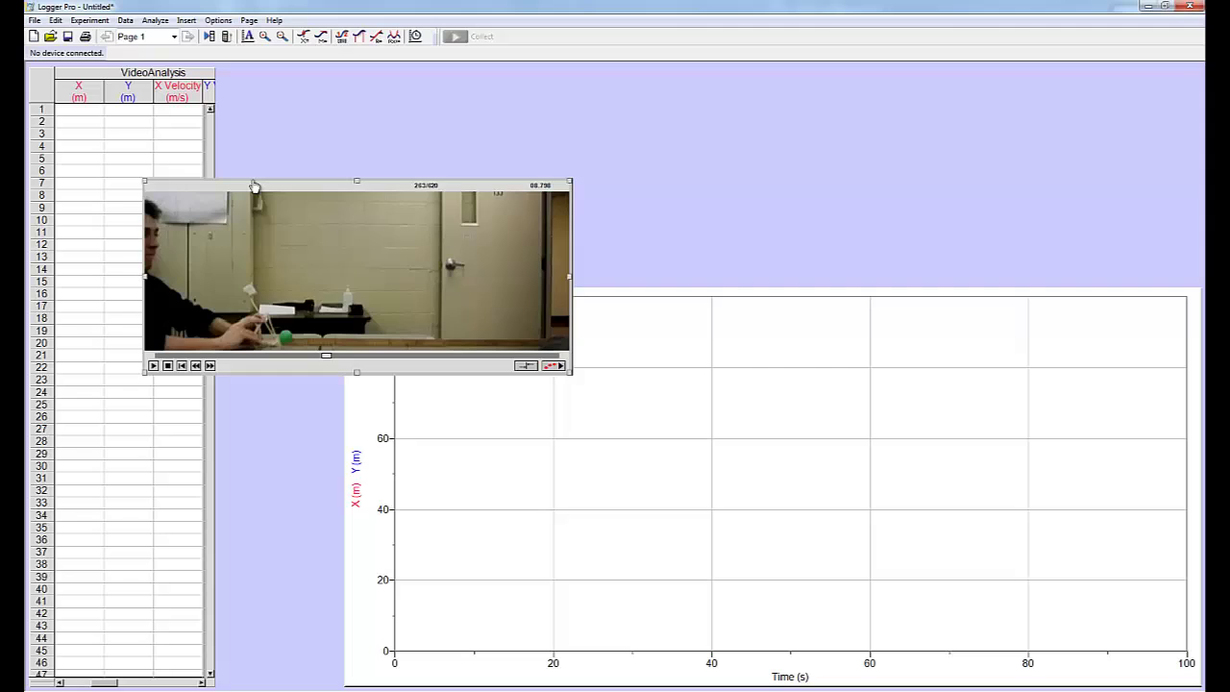
Move the video up and right, enlarge it, and rewind it to frame 142.
drag(252, 186, 441, 70)
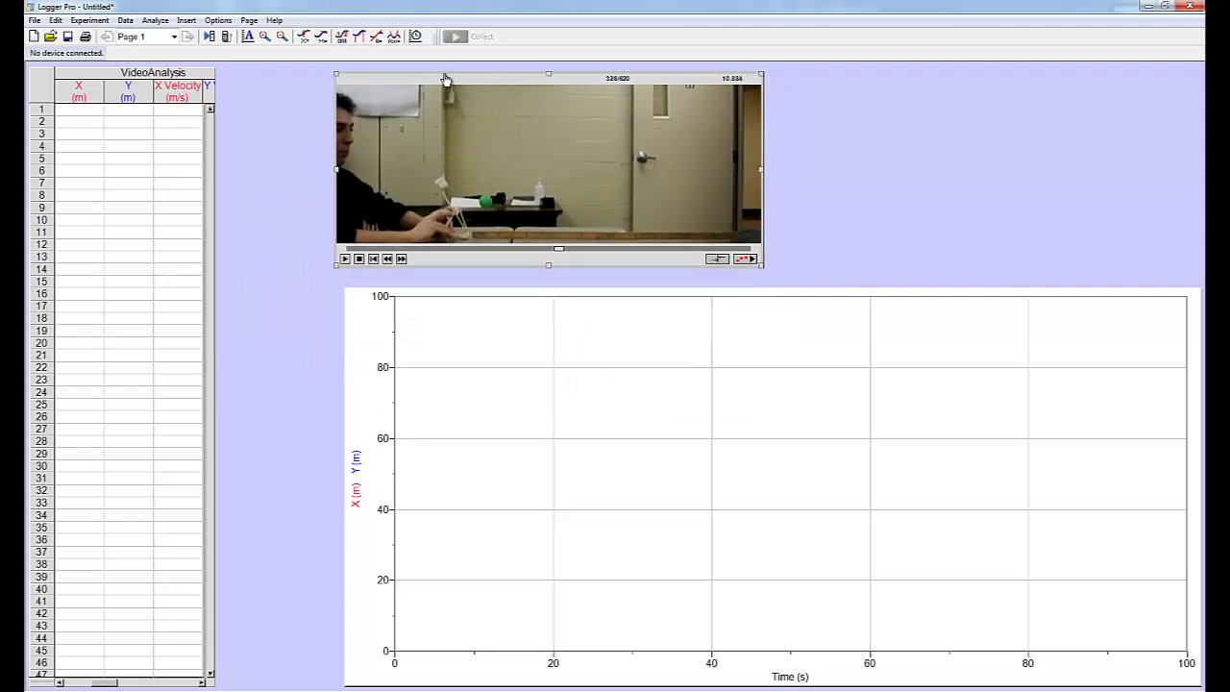
drag(763, 269, 943, 329)
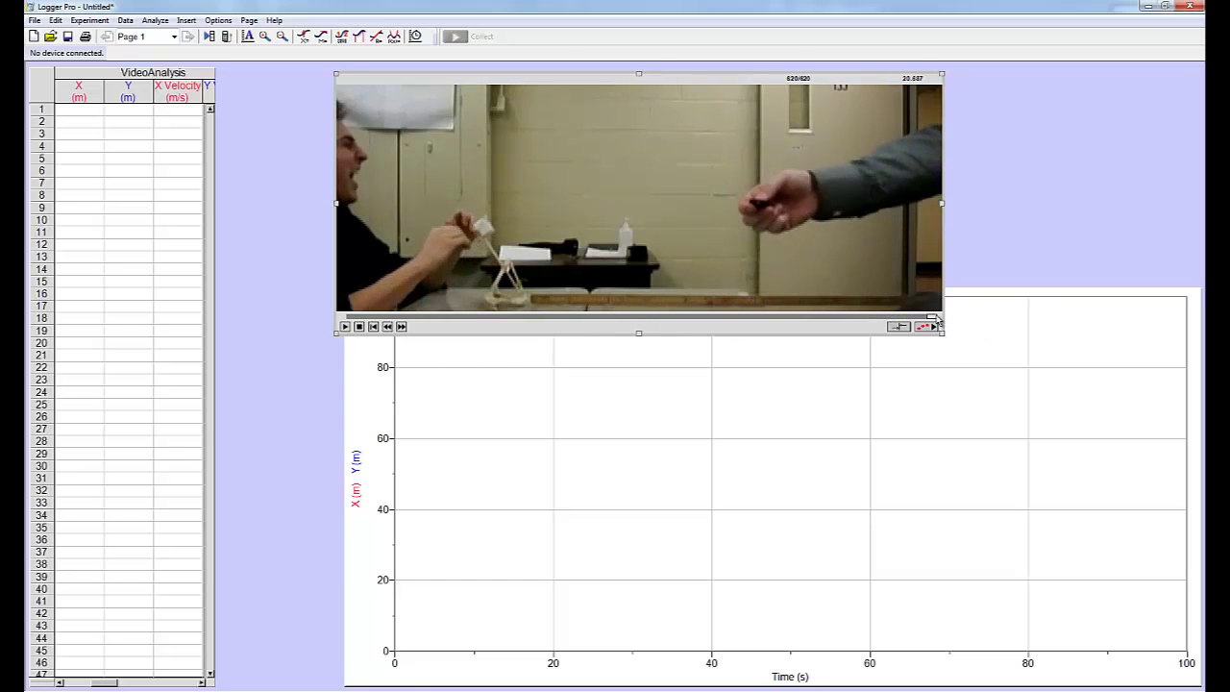
drag(937, 318, 486, 324)
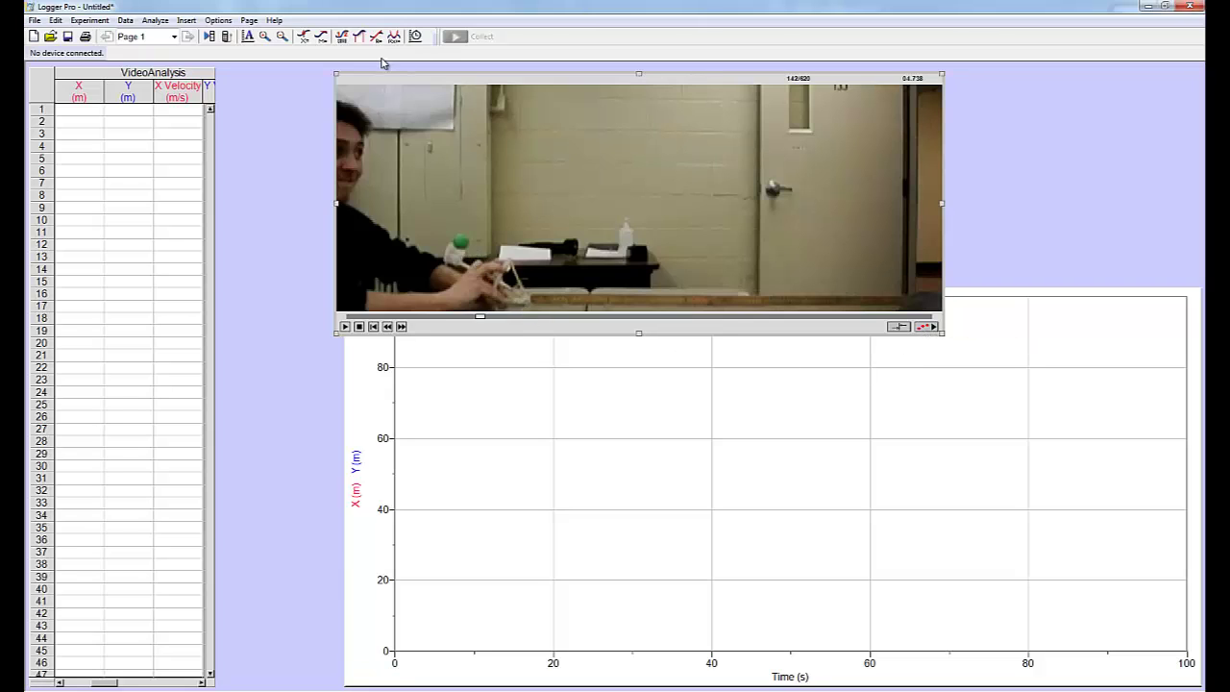
Override the movie's frame rate to 29.97 fps in Movie Options.
click(219, 20)
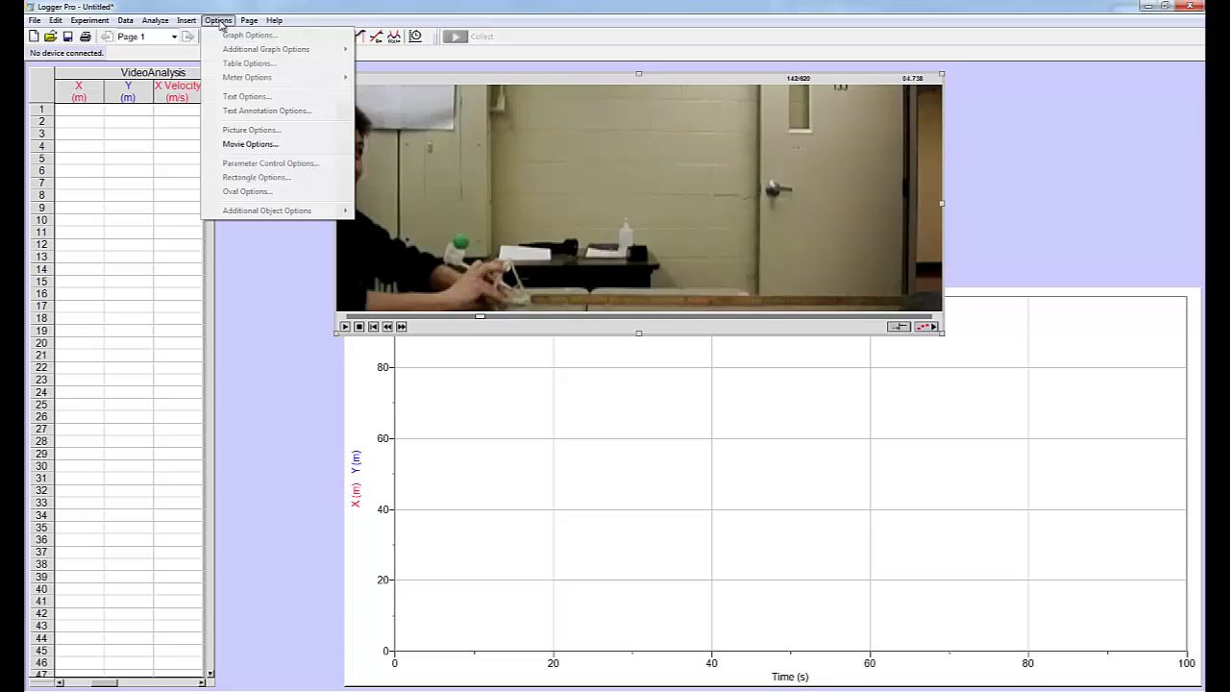
click(255, 145)
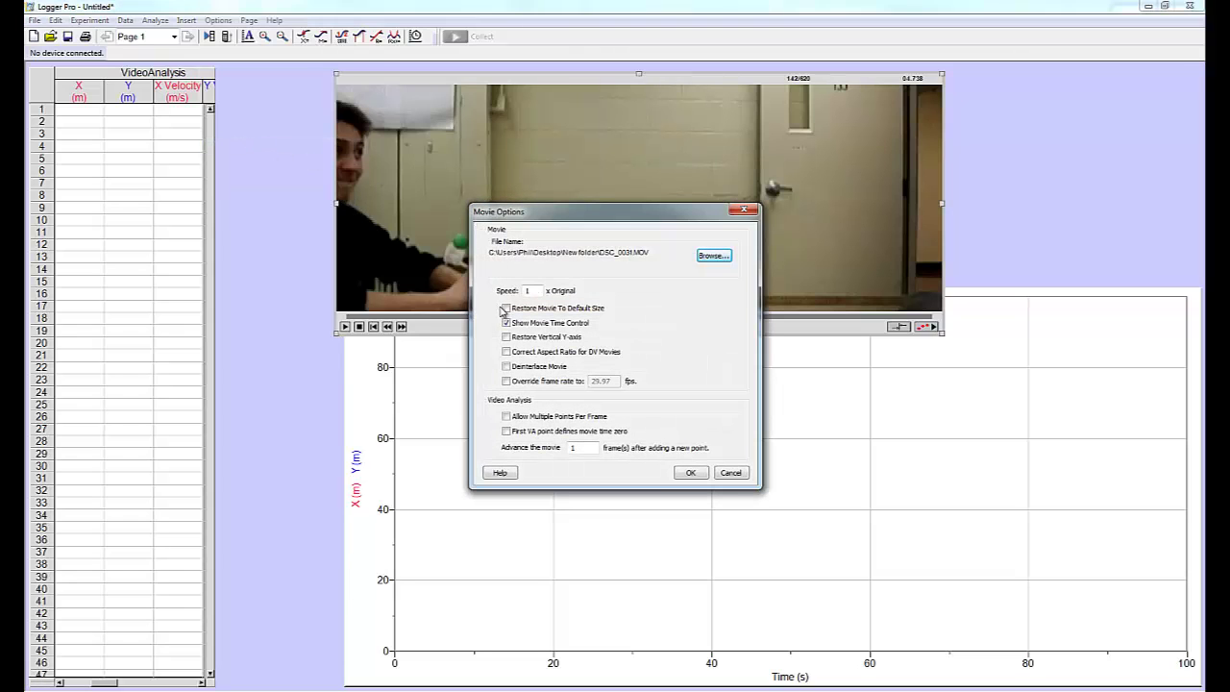
click(506, 380)
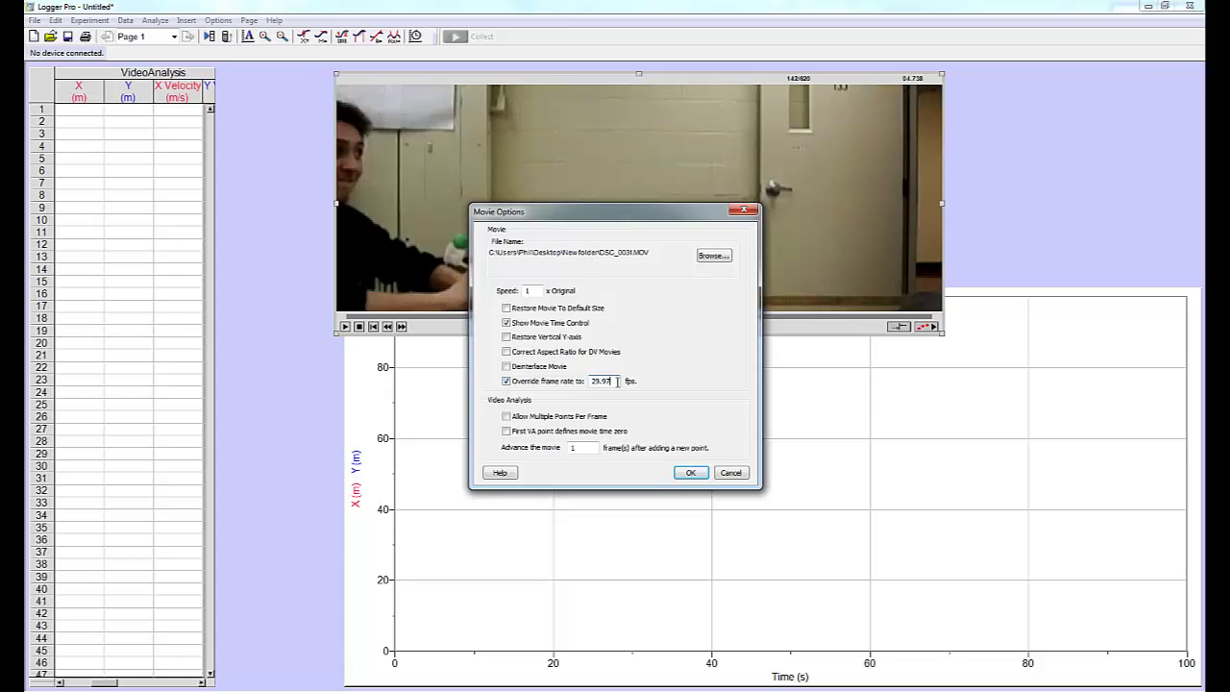
drag(617, 381, 587, 382)
click(691, 473)
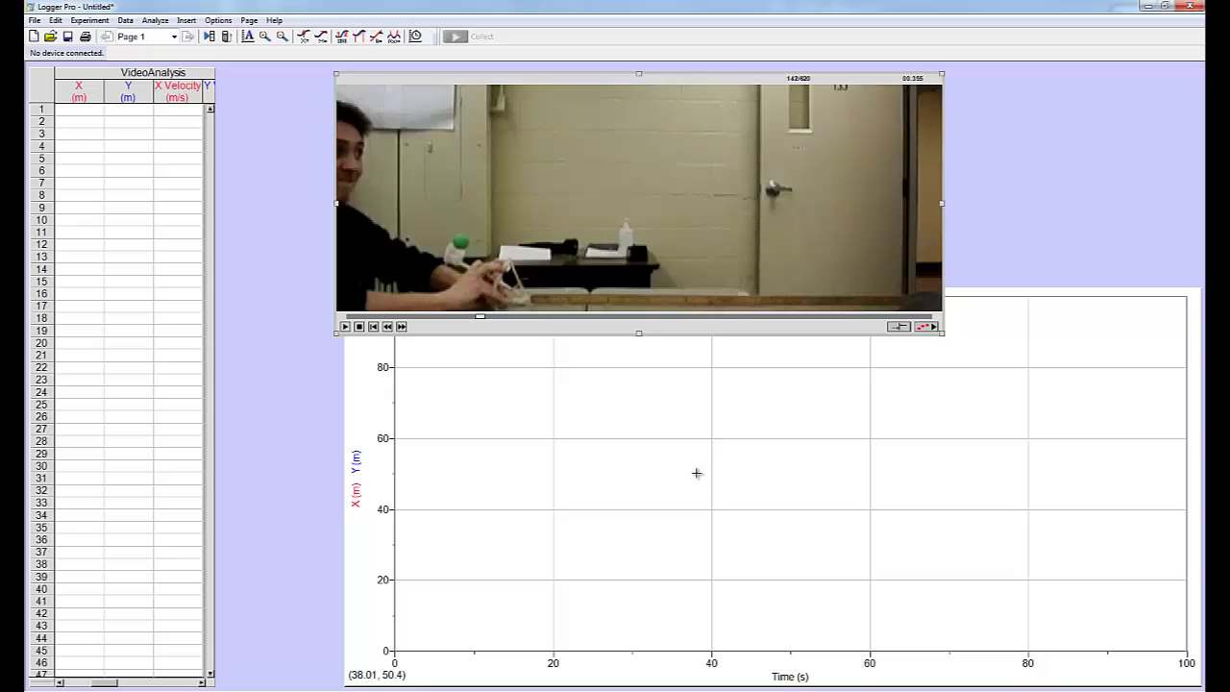
Enable video analysis, set the origin on the green ball, and toggle the axes to check them.
click(932, 327)
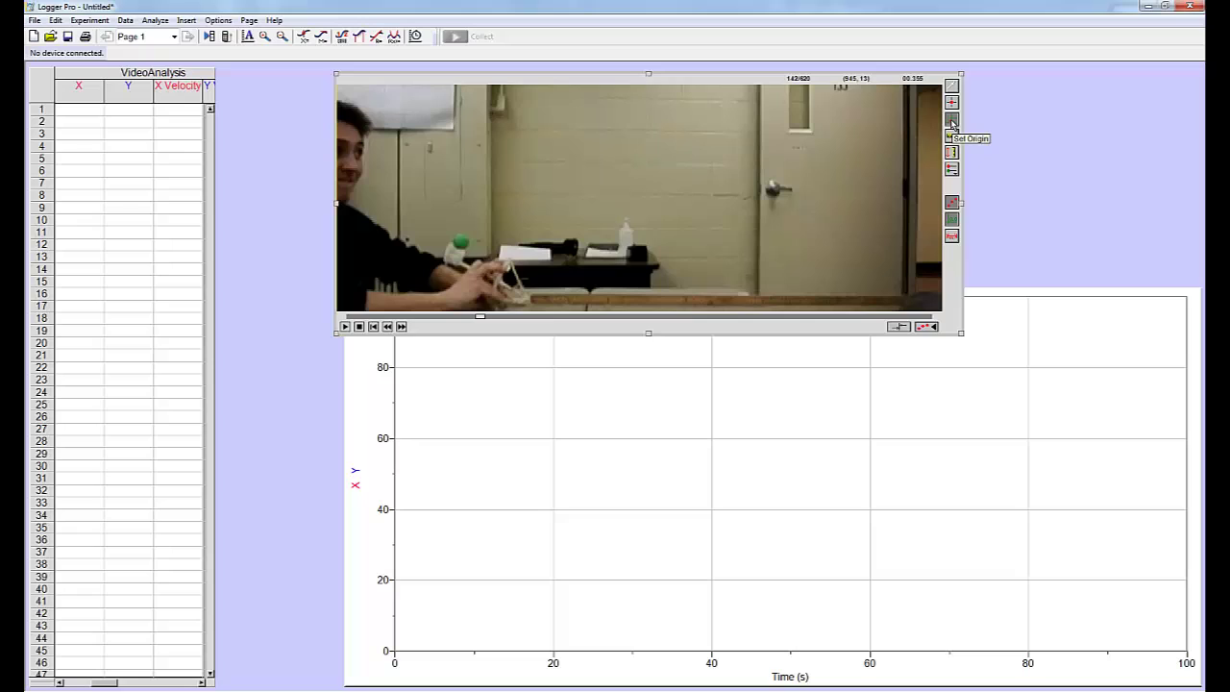
click(952, 121)
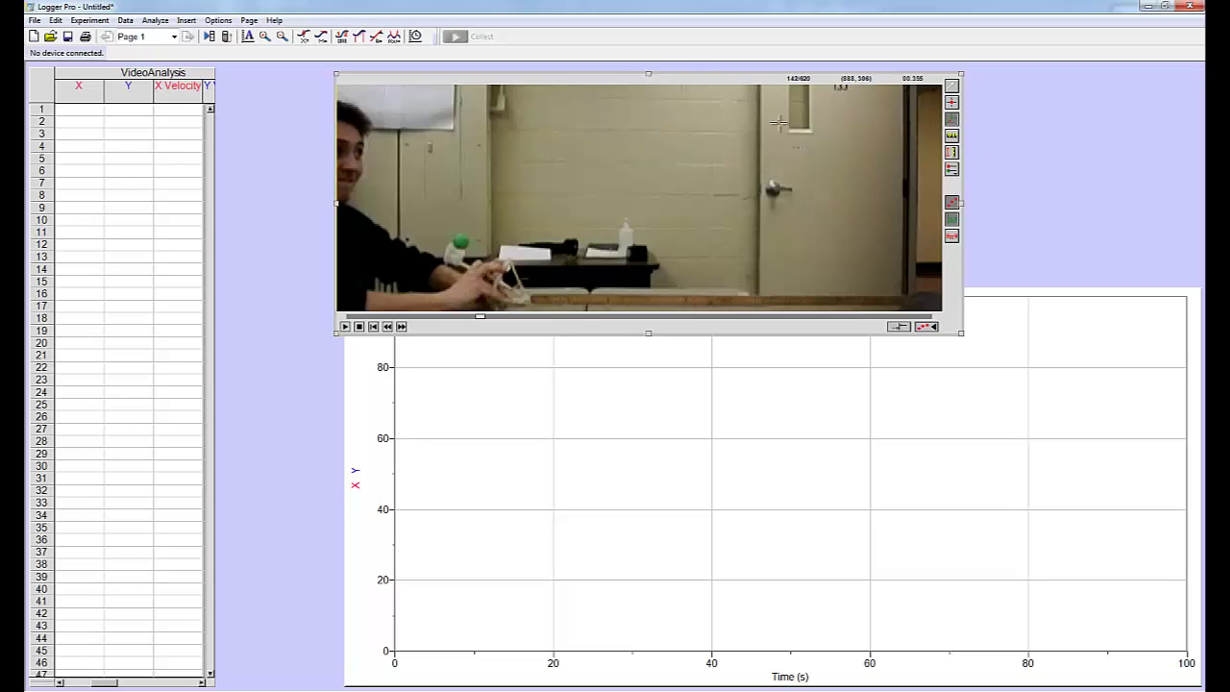
click(461, 241)
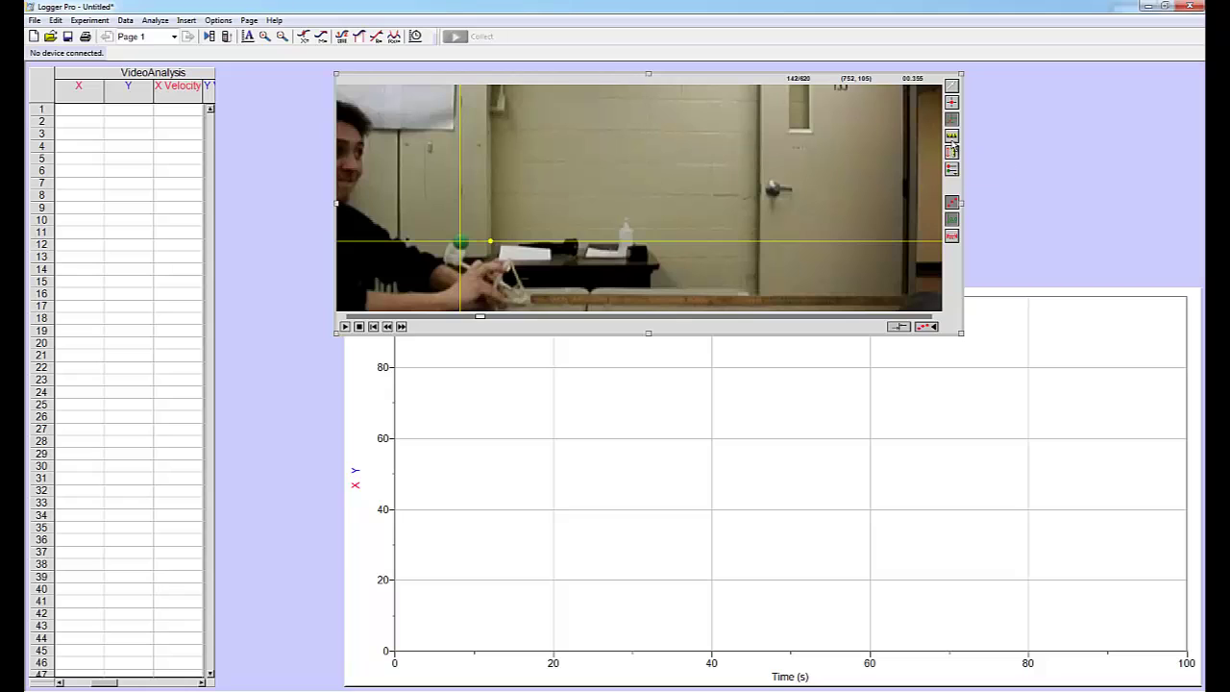
click(951, 221)
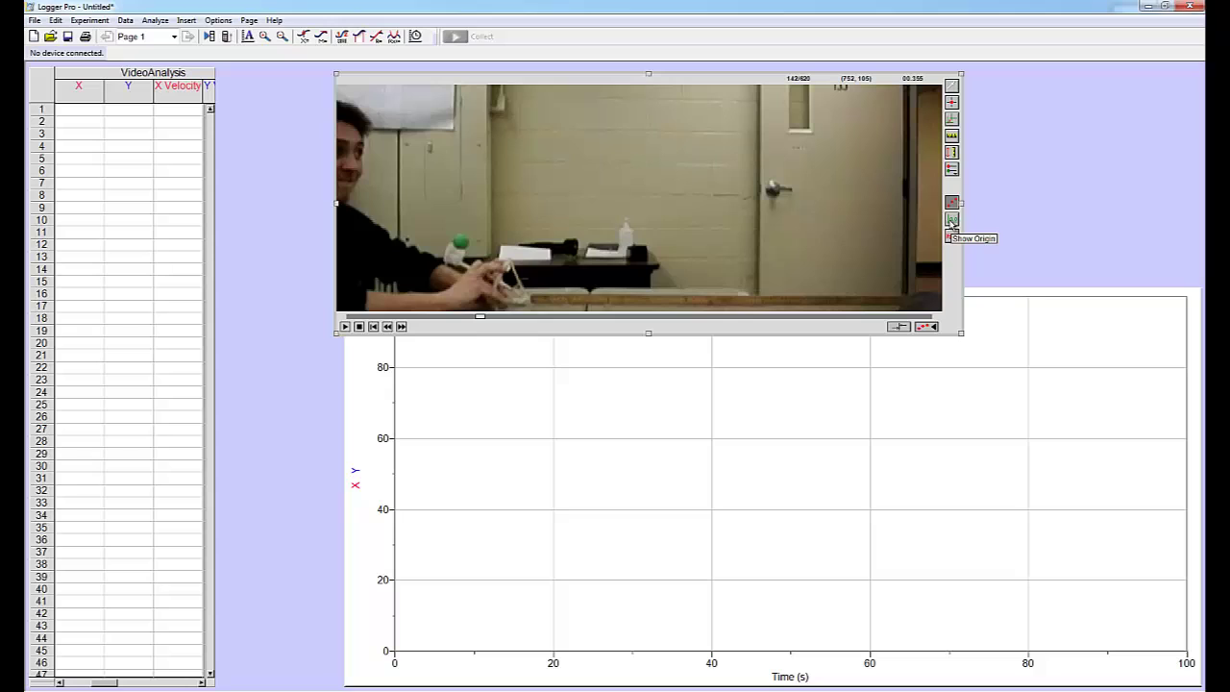
click(951, 221)
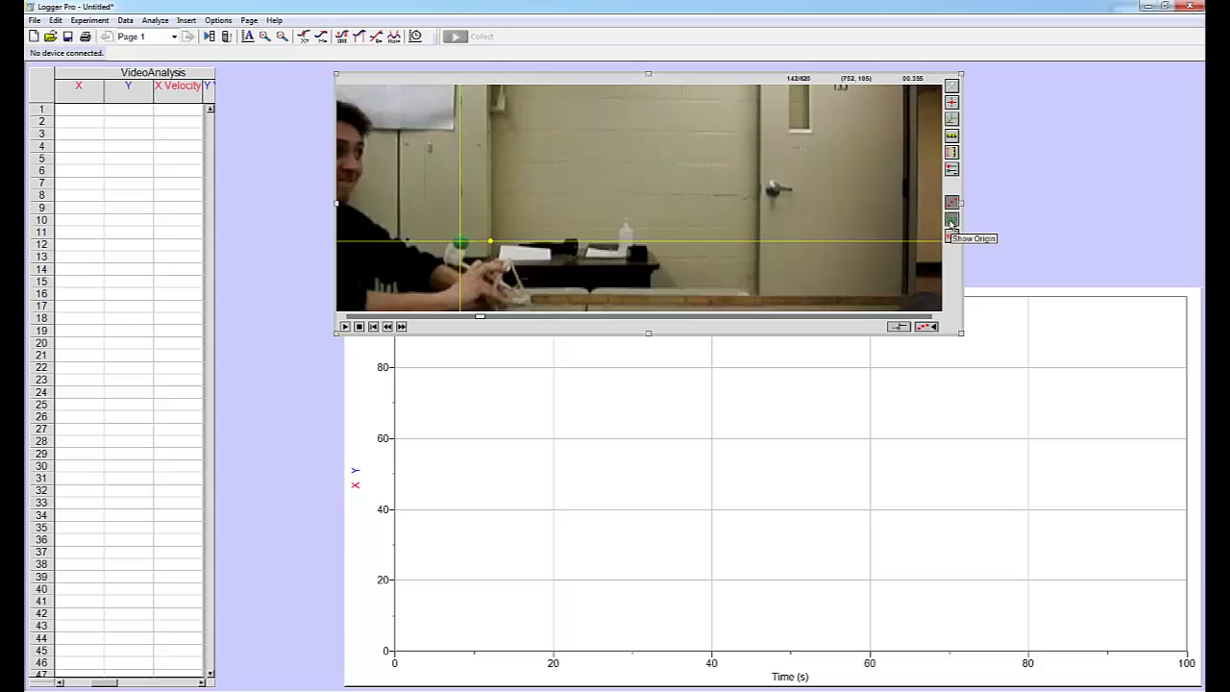
click(951, 135)
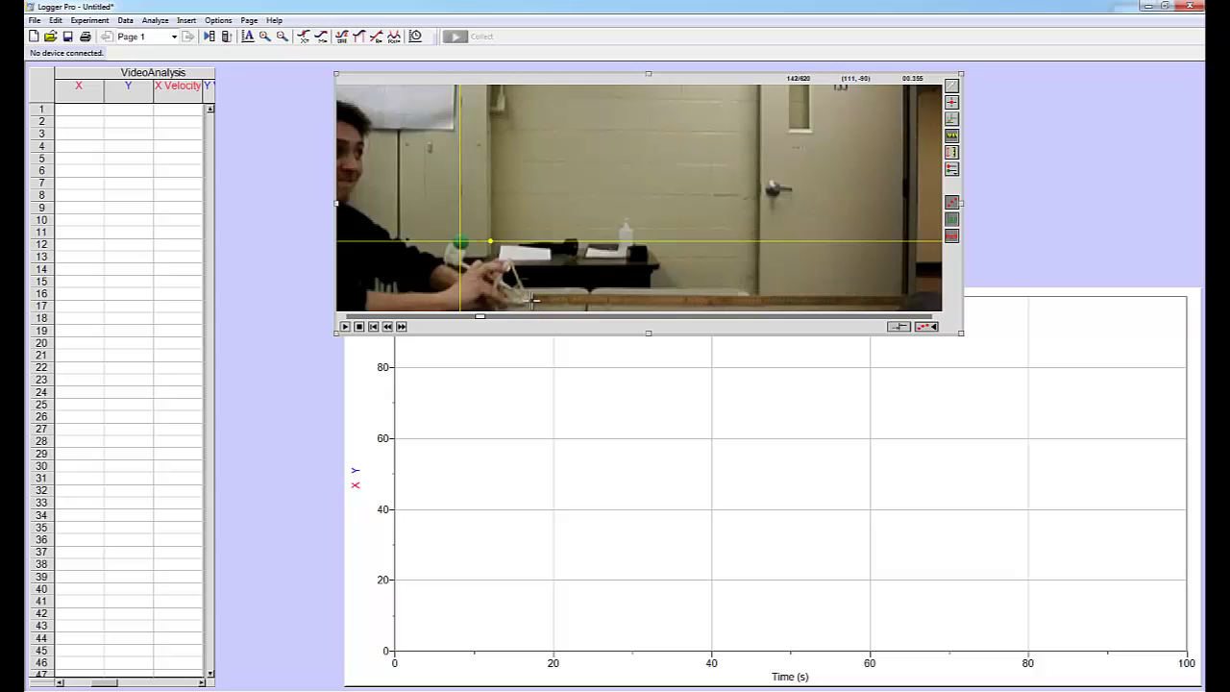
Draw a scale line along the table edge and confirm the distance in metres.
drag(530, 300, 908, 300)
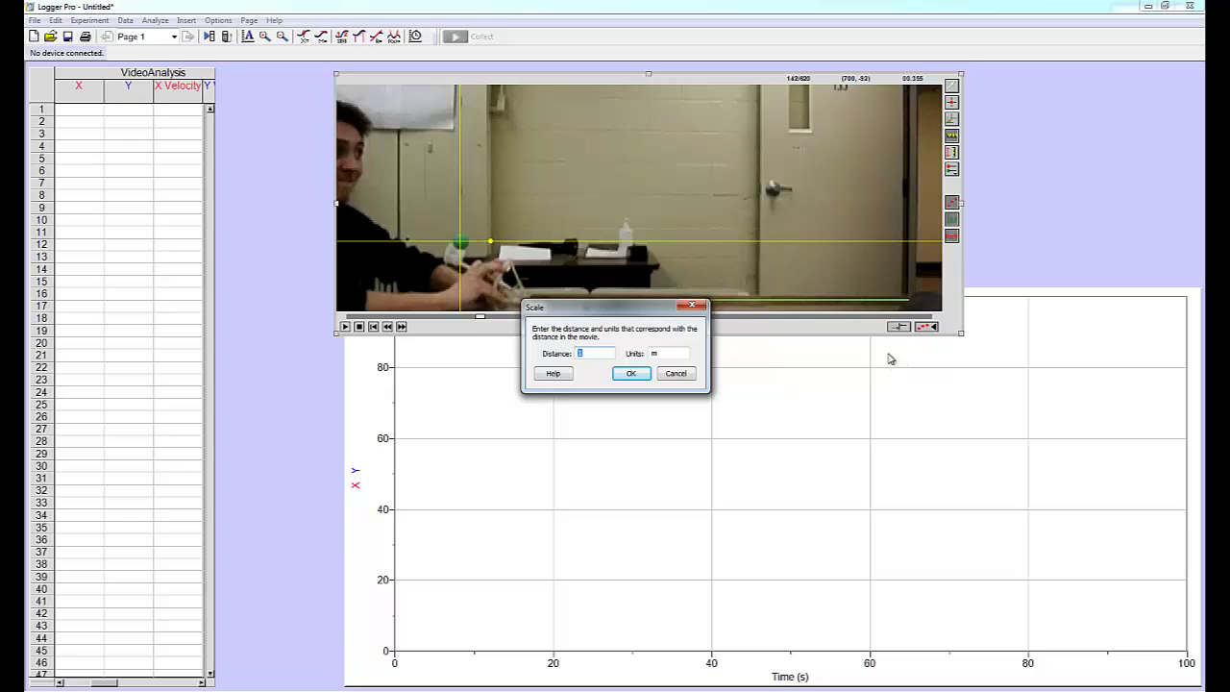
click(616, 377)
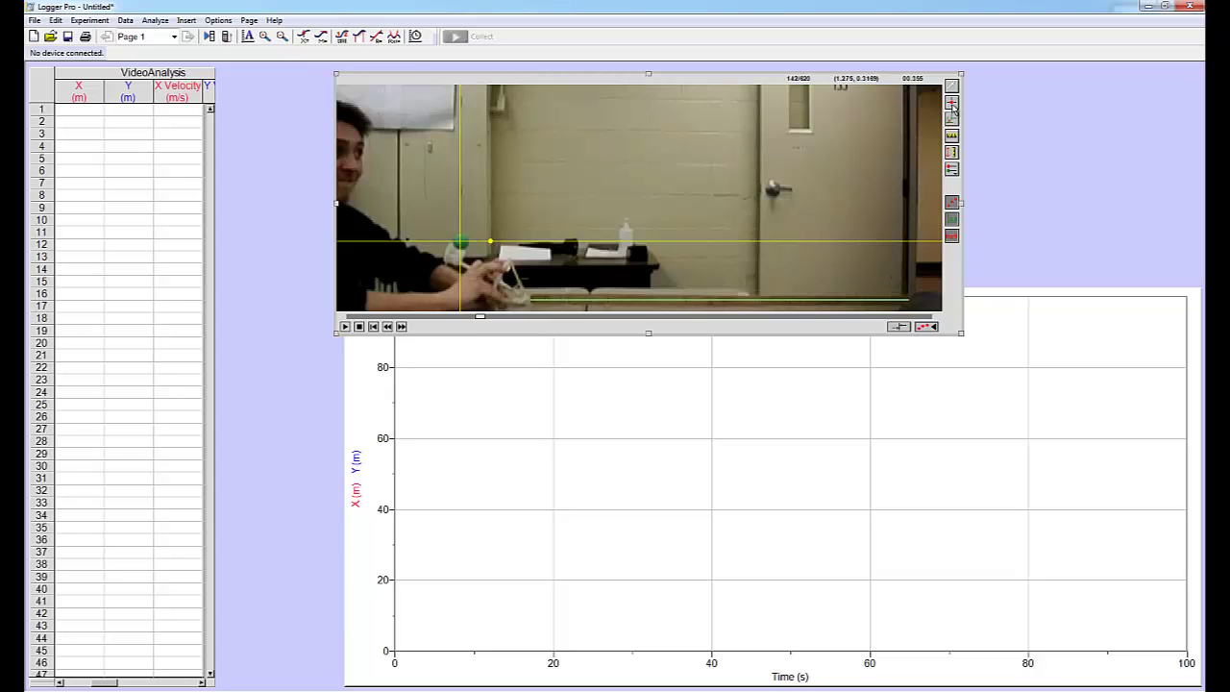
Hide the origin axes and mark the ball's first six positions frame by frame.
click(952, 220)
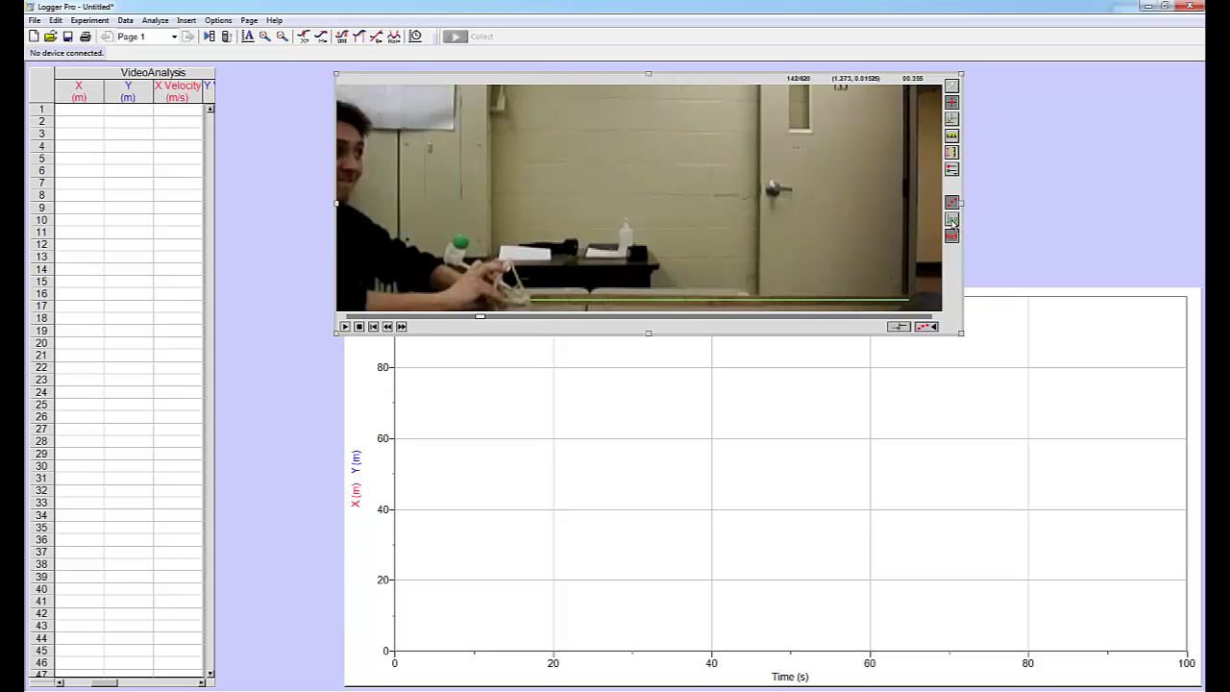
click(952, 103)
click(461, 241)
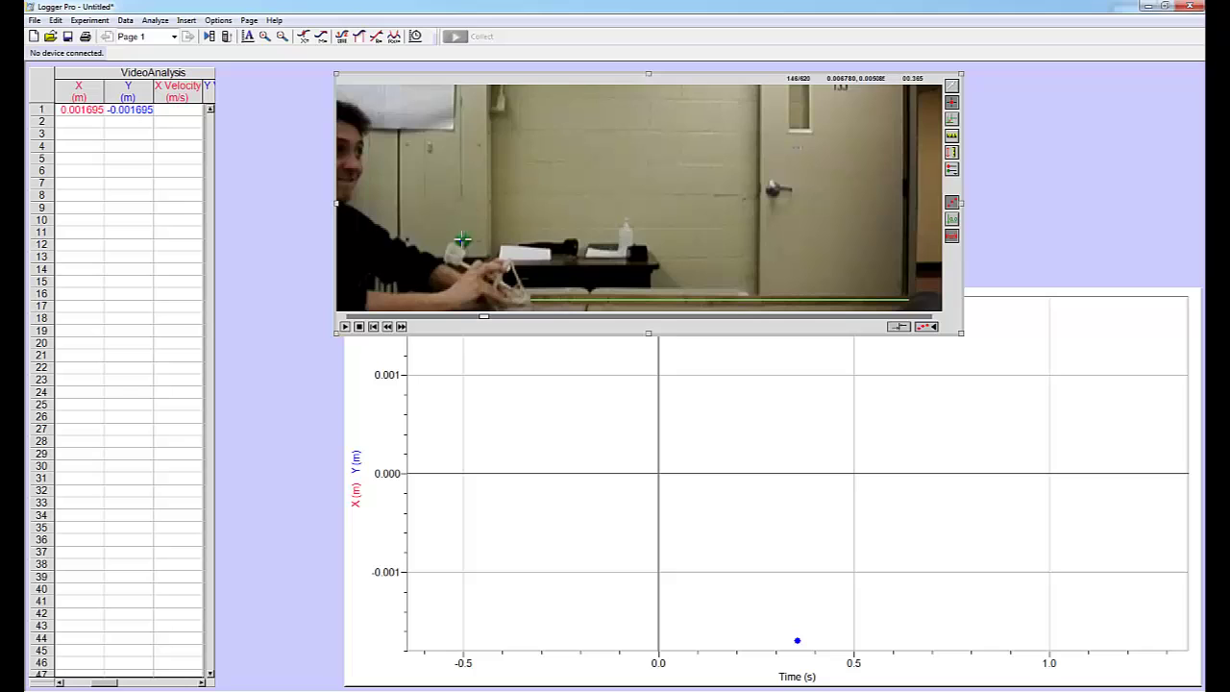
click(463, 238)
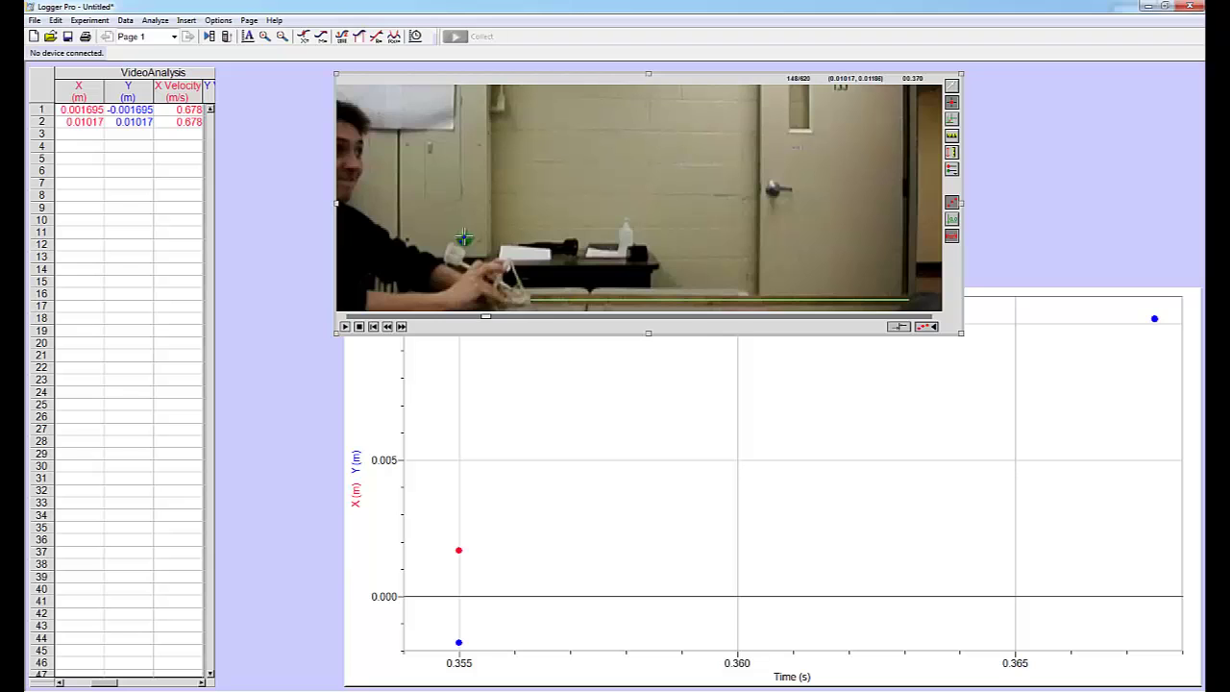
click(464, 237)
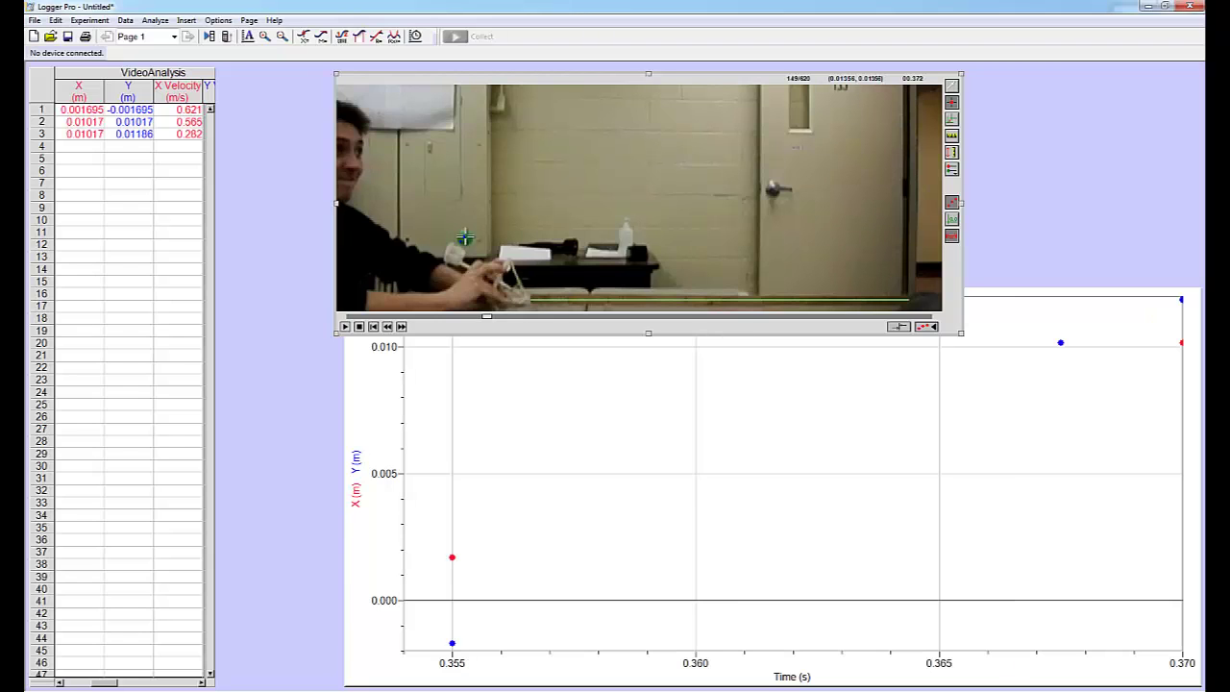
click(464, 236)
click(465, 237)
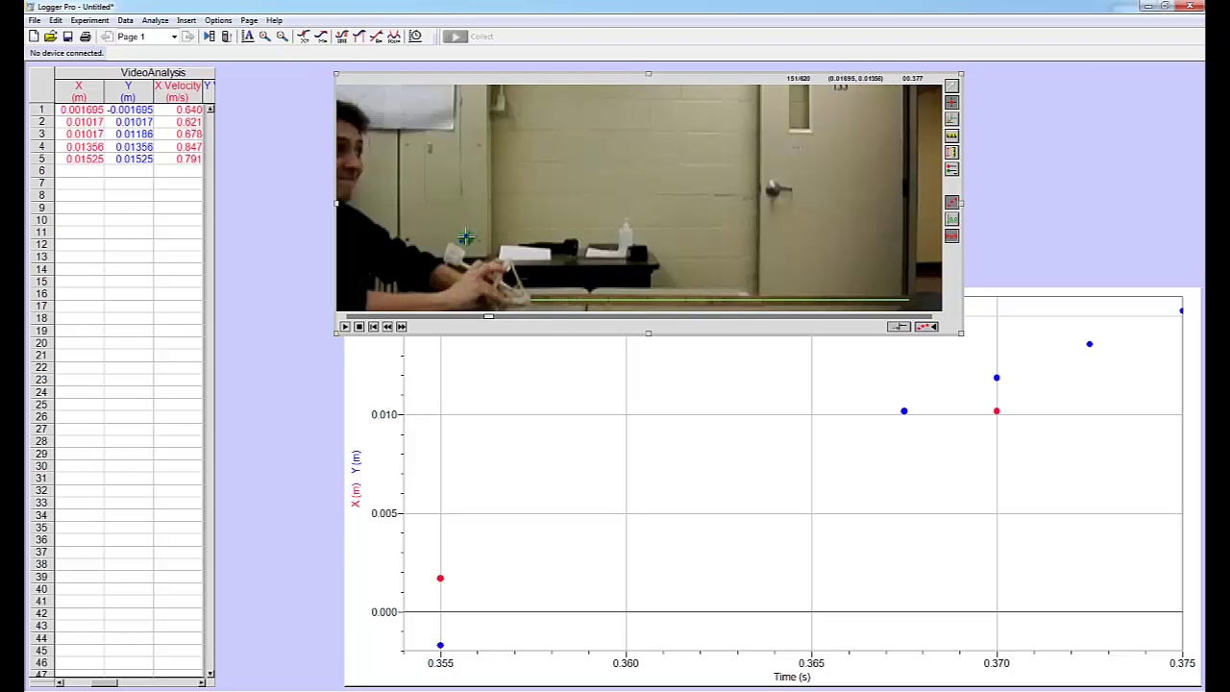
click(465, 236)
Mark the ball's seventh through ninth positions, stepping frames forward to find it.
click(466, 235)
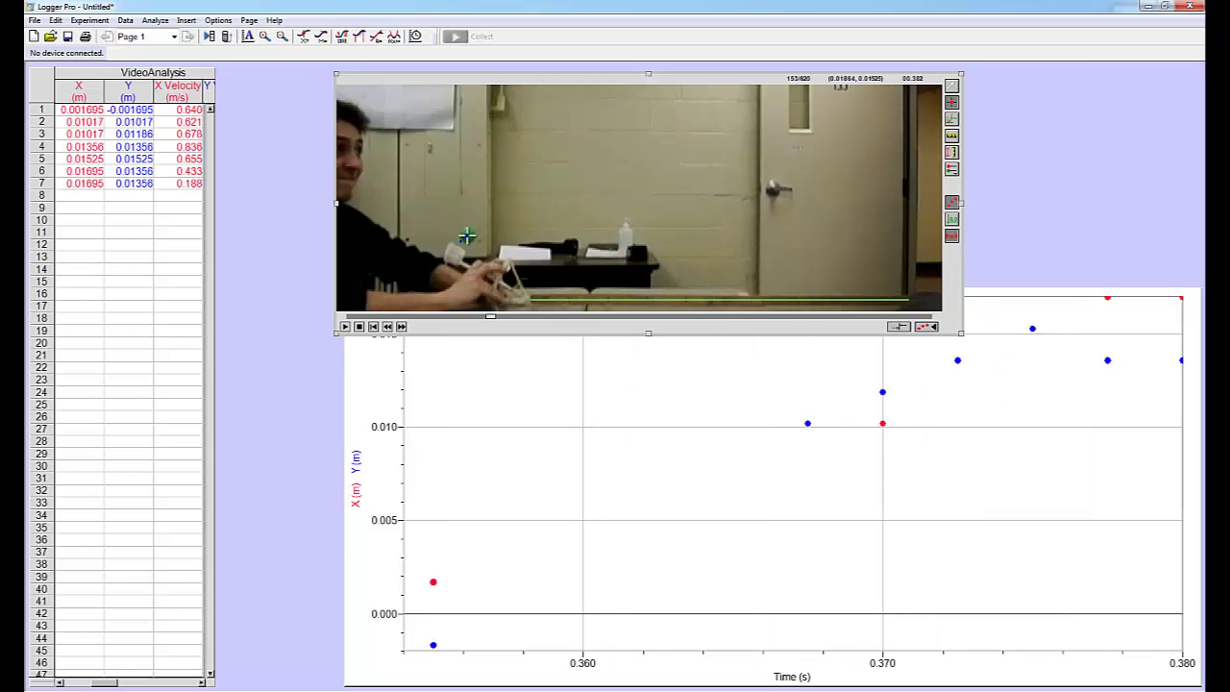
click(466, 235)
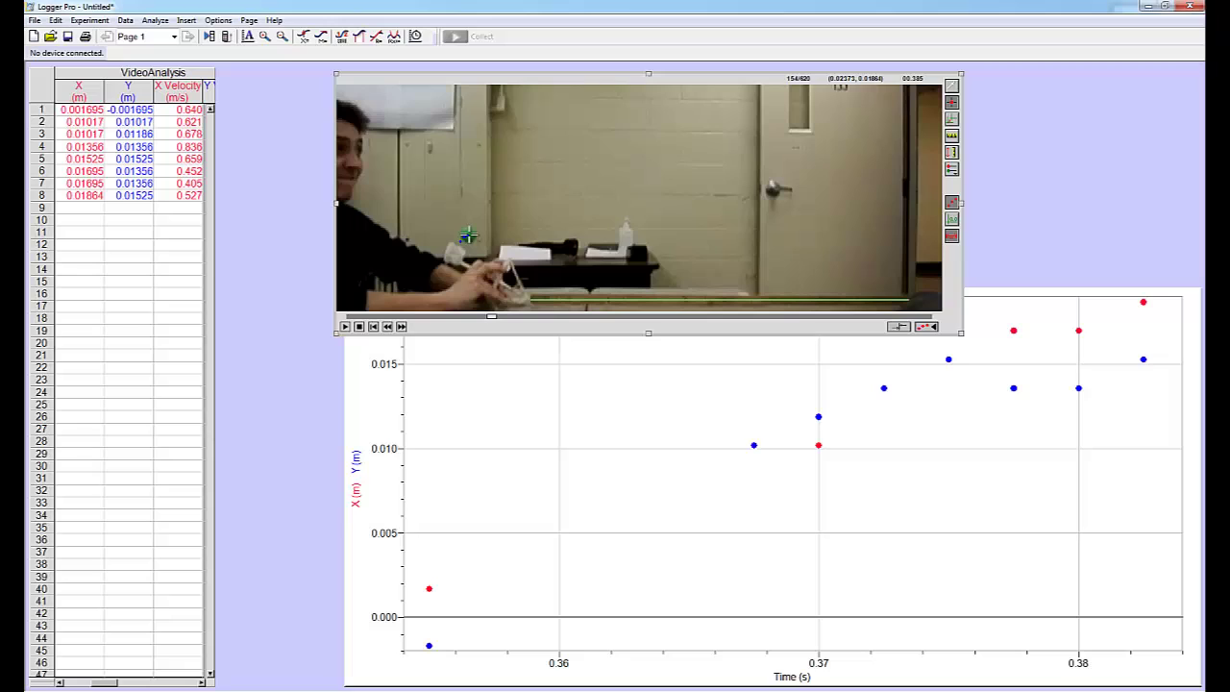
click(468, 236)
click(470, 234)
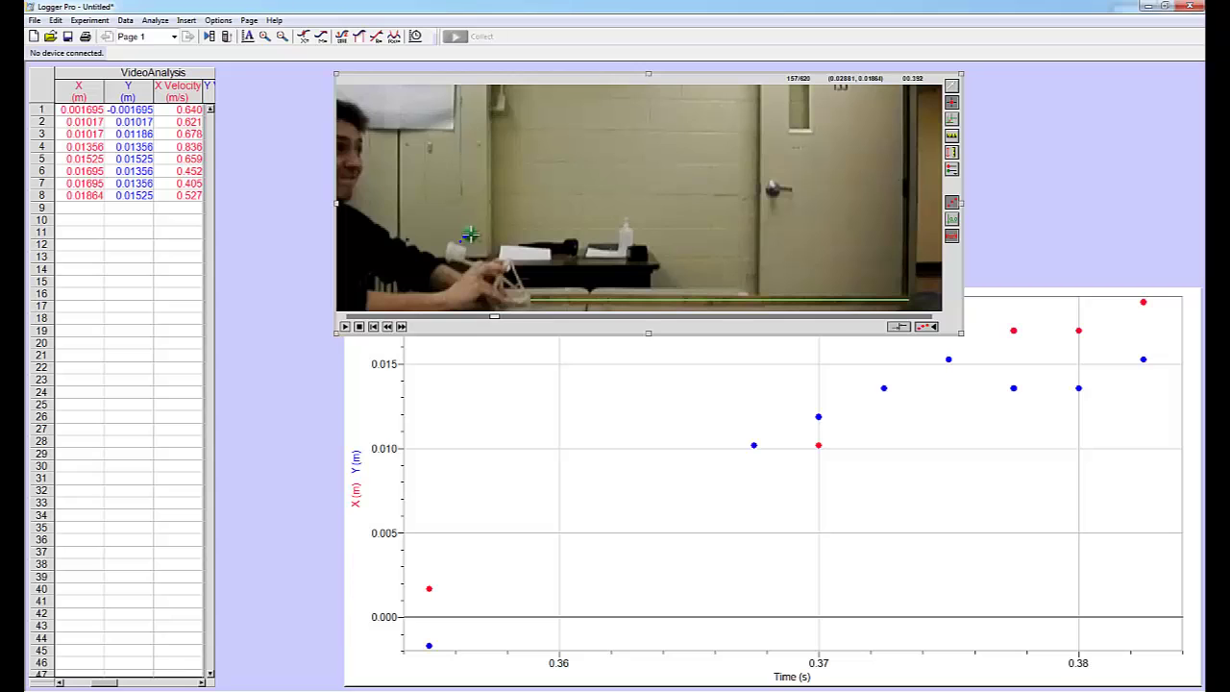
click(470, 234)
click(471, 233)
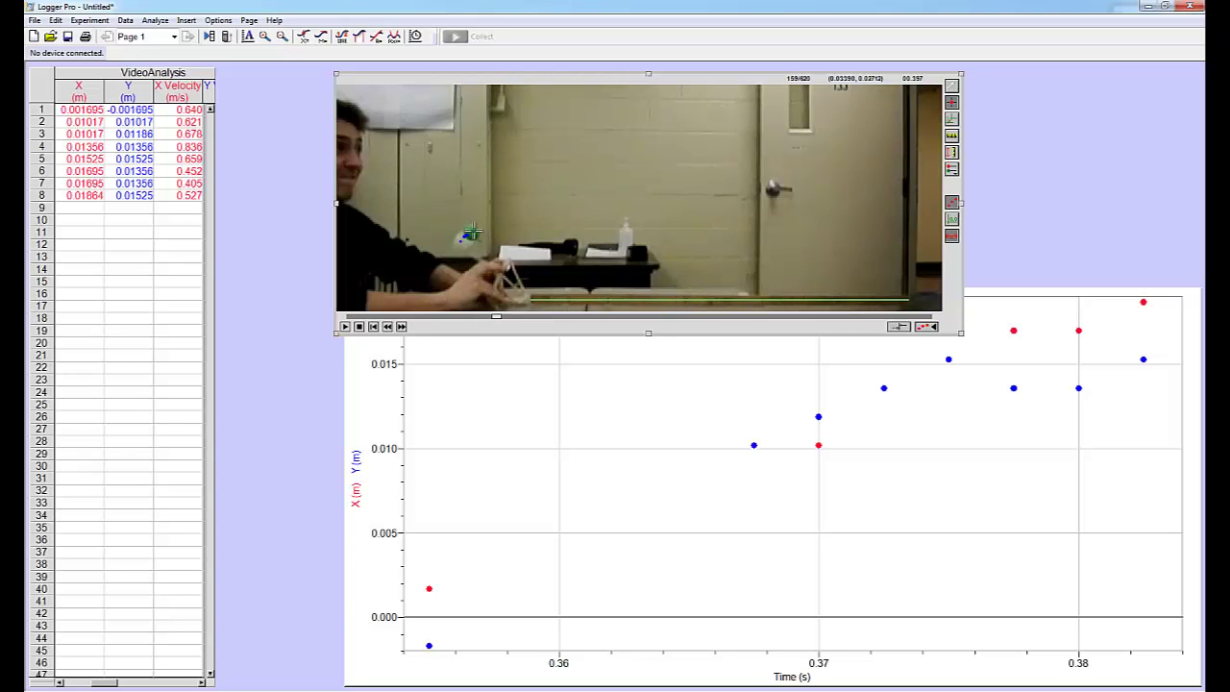
click(471, 232)
click(471, 232)
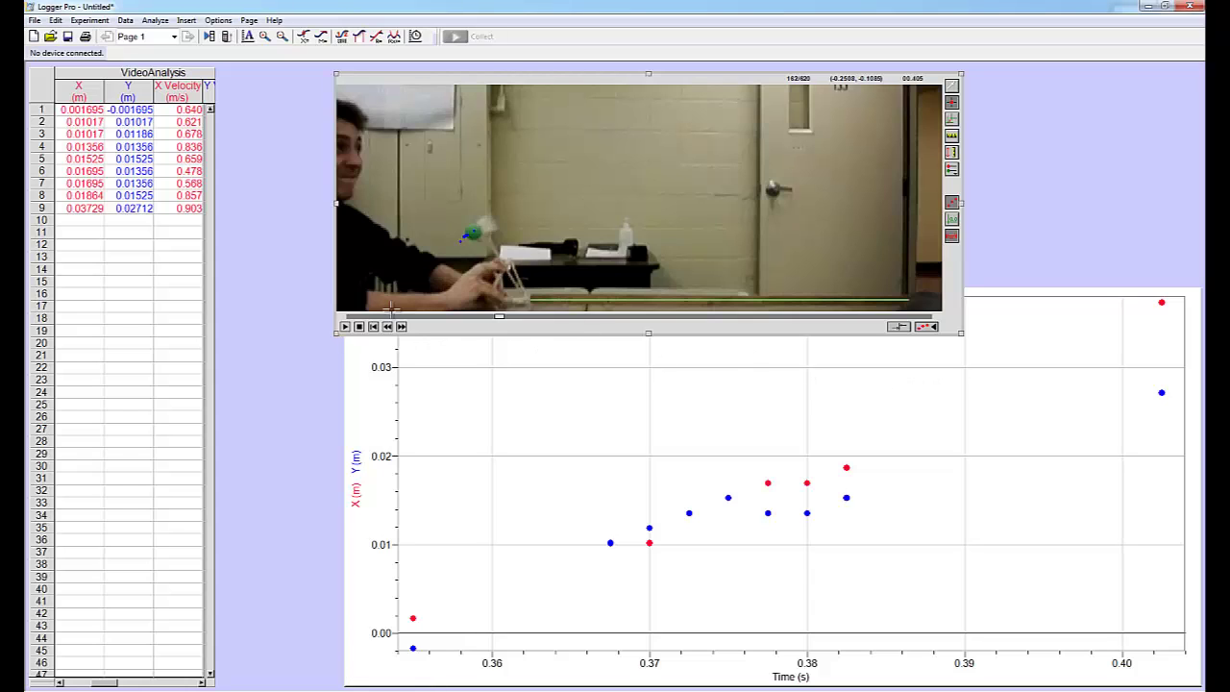
Add linear fits for VideoAnalysis X and Y, moving the Y fit box to the lower right.
click(376, 36)
click(516, 320)
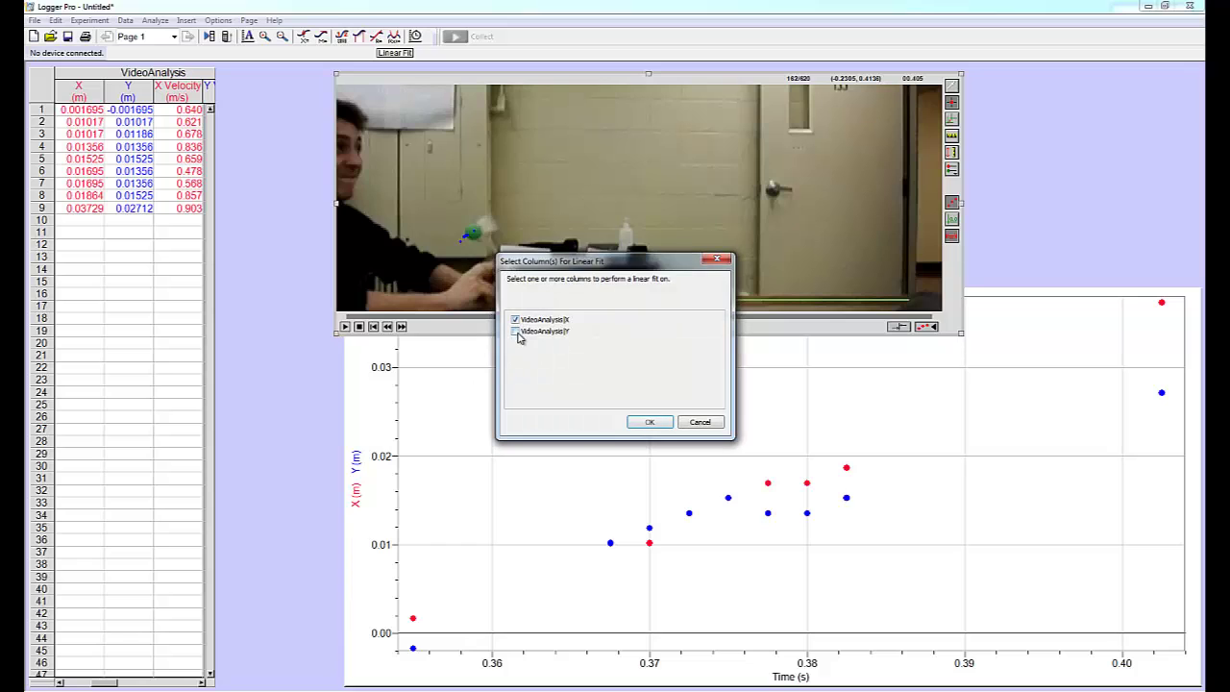
click(516, 332)
click(649, 423)
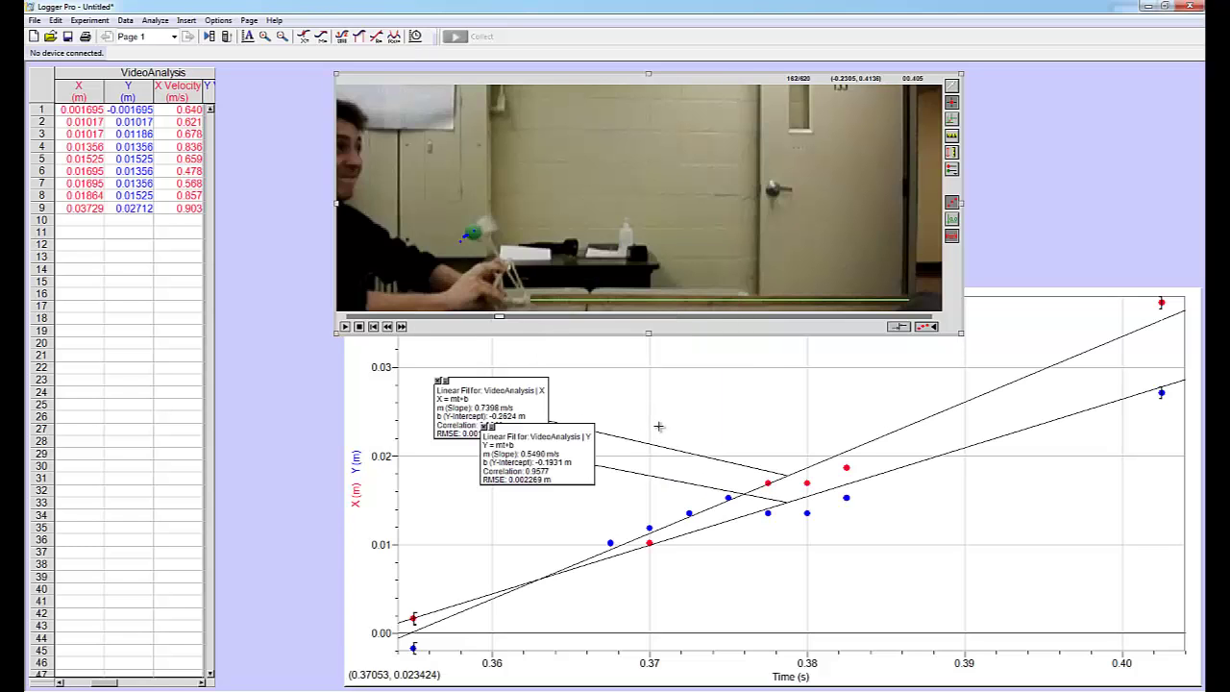
mouse_move(531, 438)
mouse_down()
mouse_move(797, 534)
mouse_move(899, 546)
mouse_up()
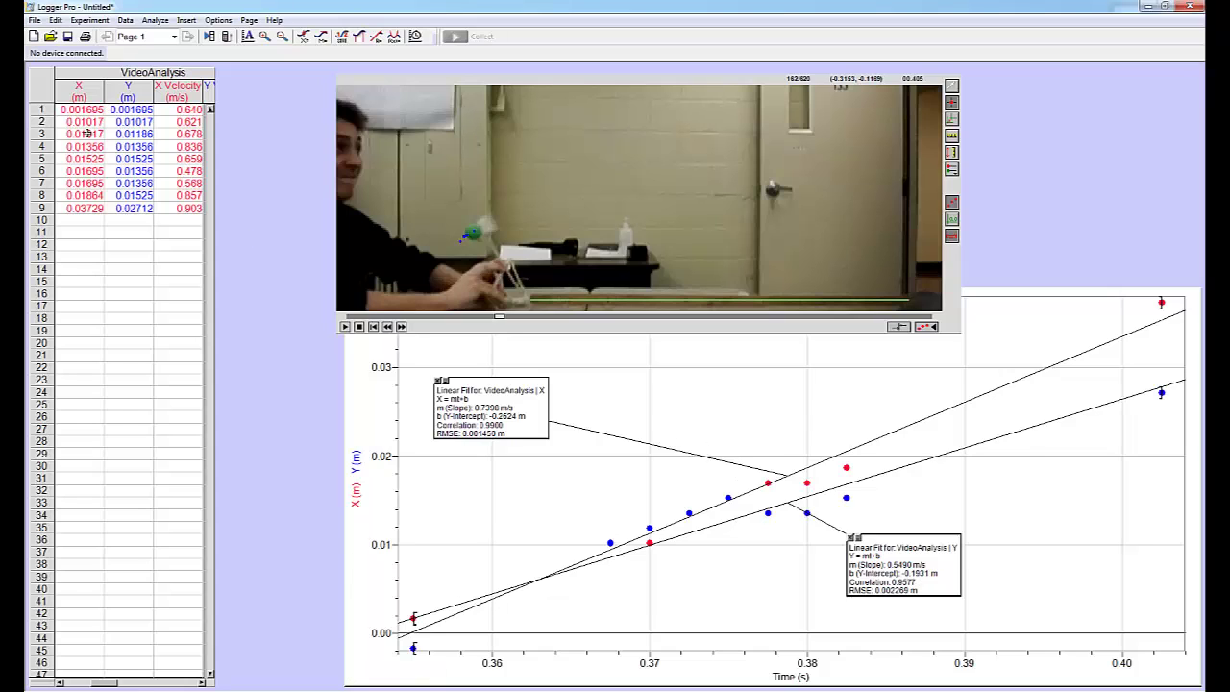
click(36, 21)
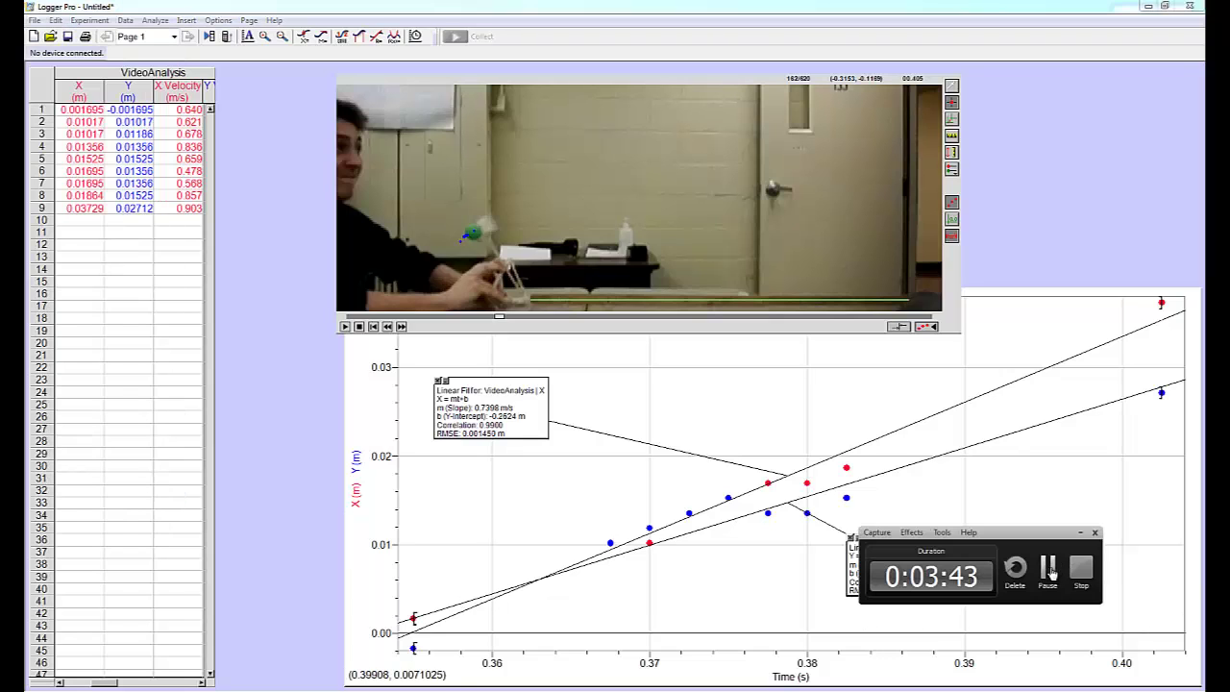
click(1081, 574)
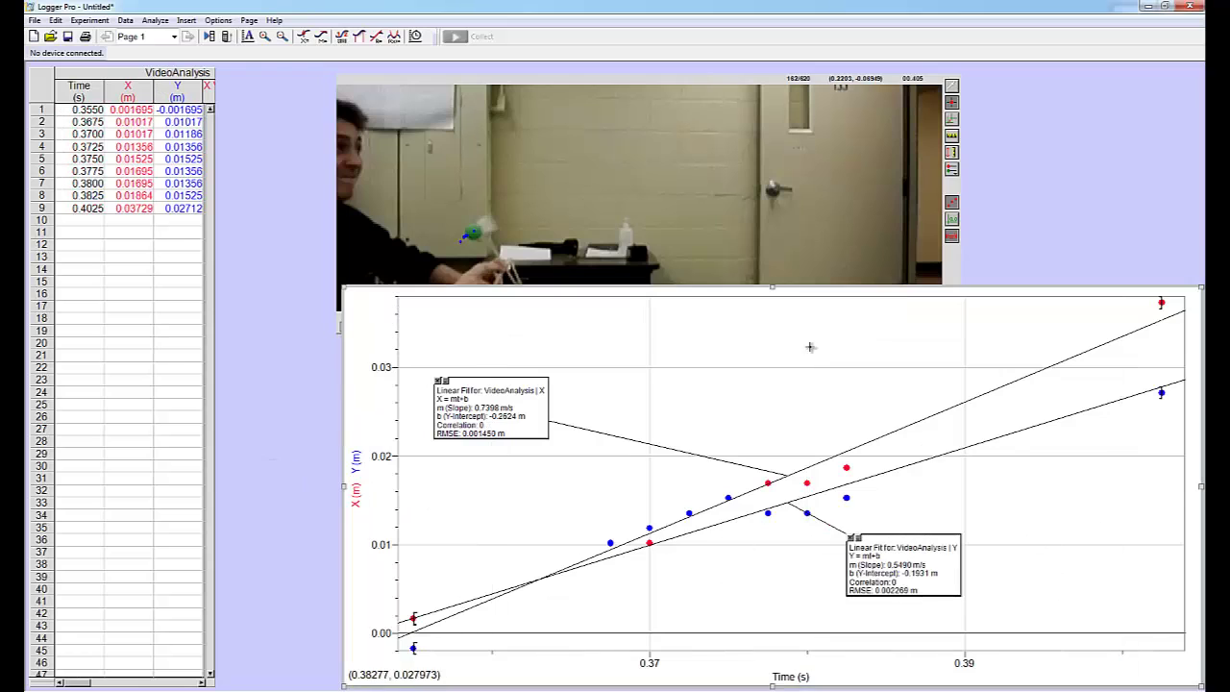
Set the graph title to 'Give EVERY graph a title!' in Graph Options.
right_click(727, 309)
click(747, 318)
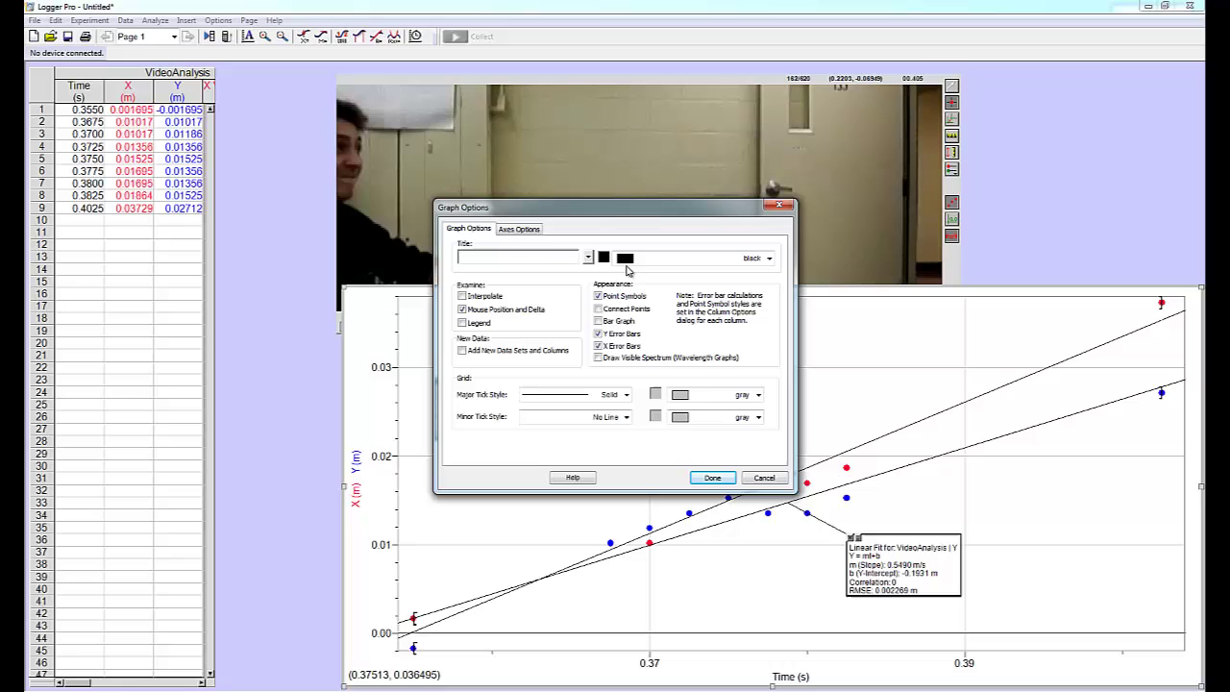
click(774, 206)
click(216, 21)
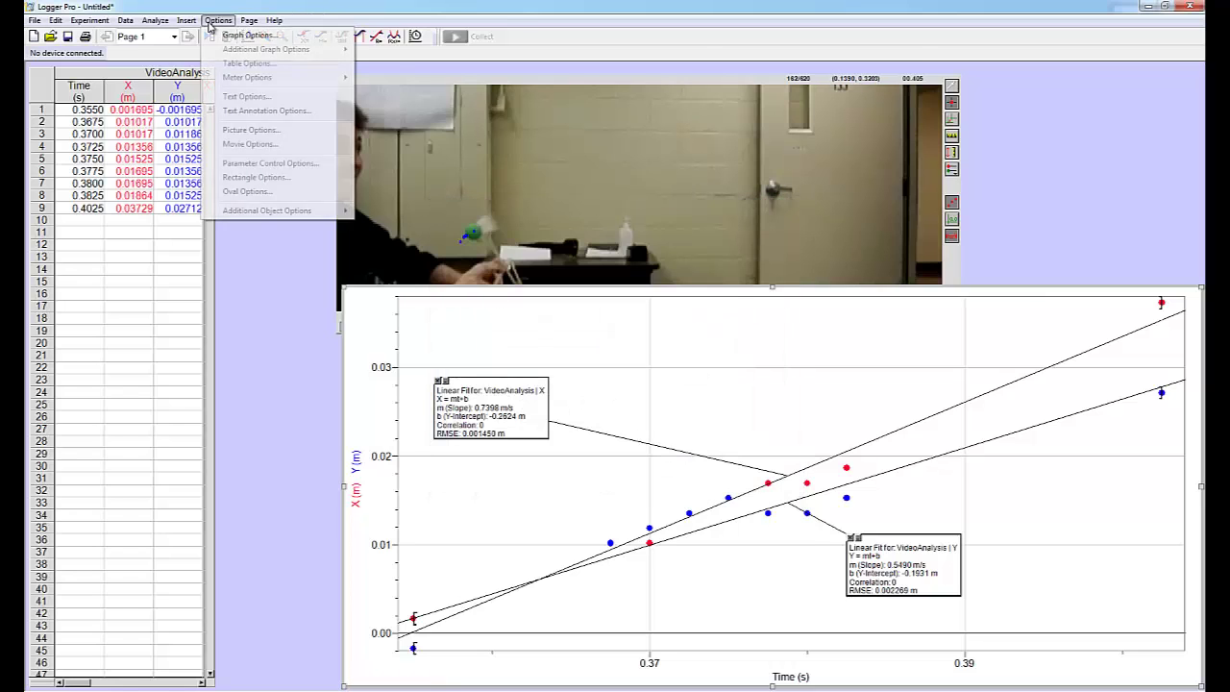
click(353, 304)
click(354, 304)
click(216, 22)
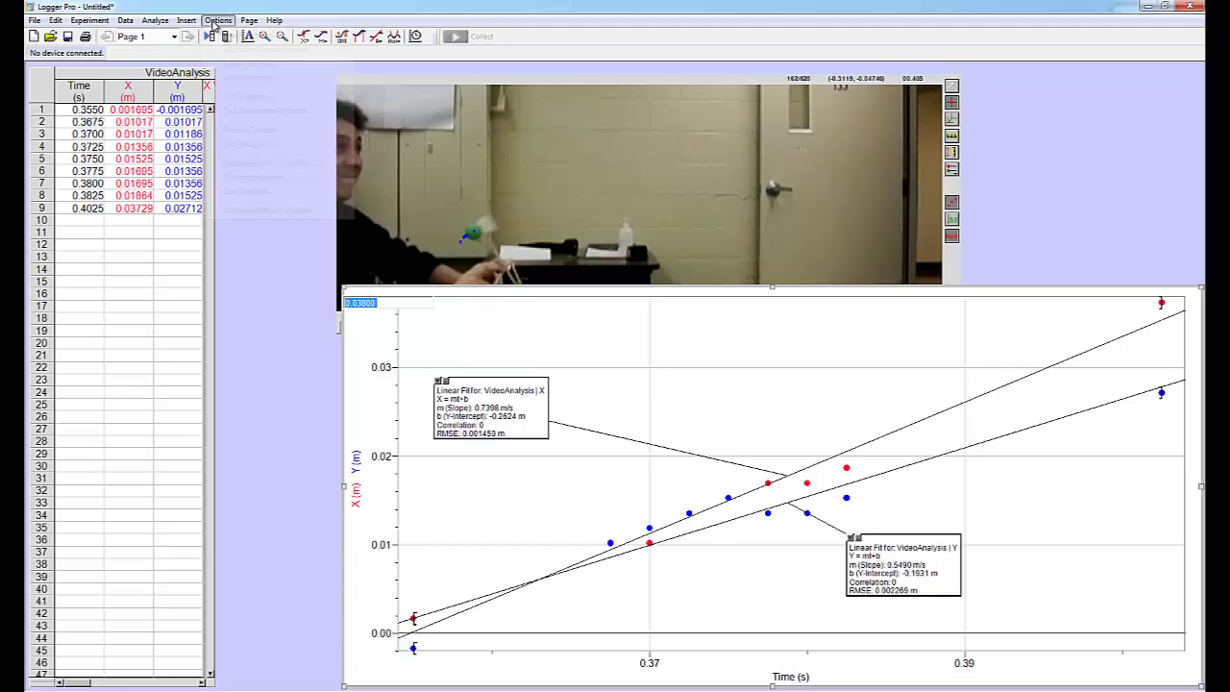
click(248, 35)
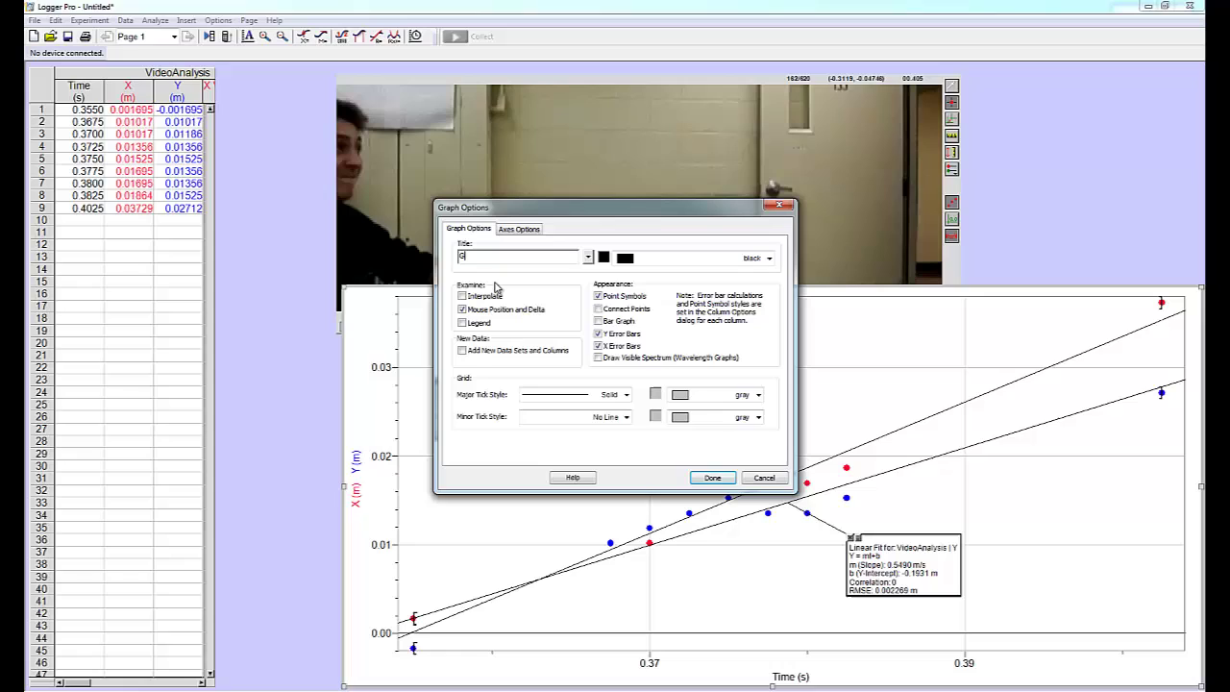
text(Give e)
key(BackSpace)
text(EVERY graph a title!)
click(712, 478)
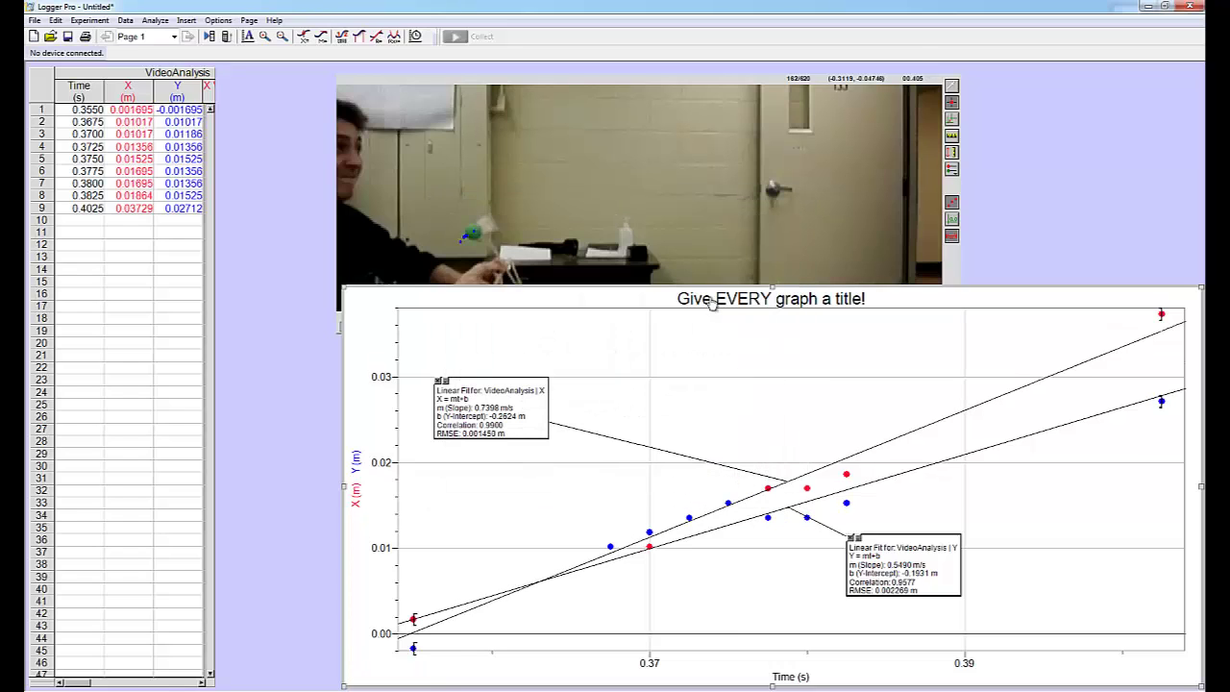
Turn on Print Footer in Printing Options, select the Name text, and continue to Print.
click(34, 20)
click(71, 234)
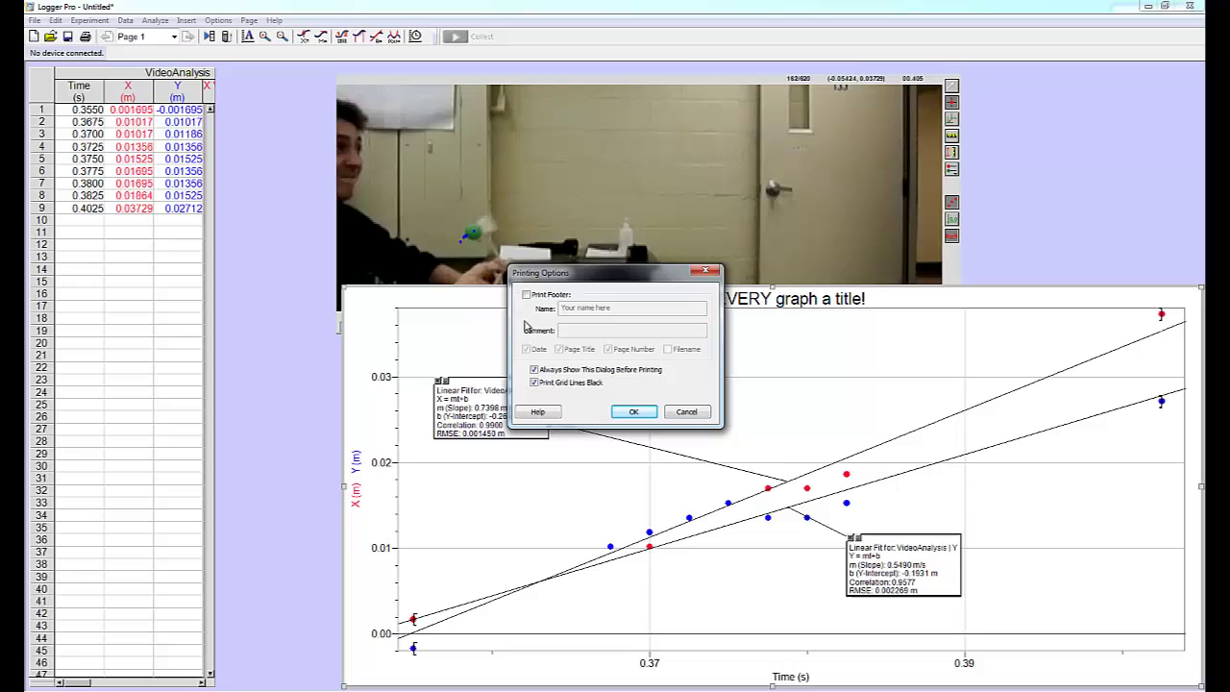
click(527, 295)
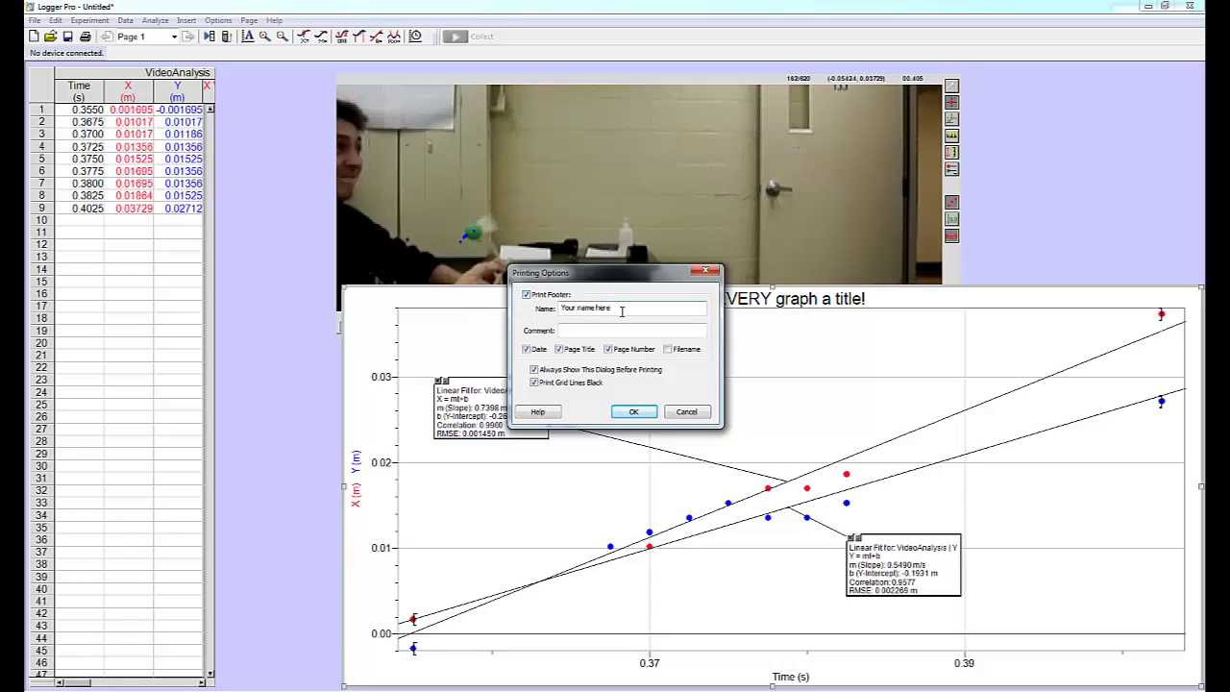
drag(622, 311, 559, 314)
click(632, 413)
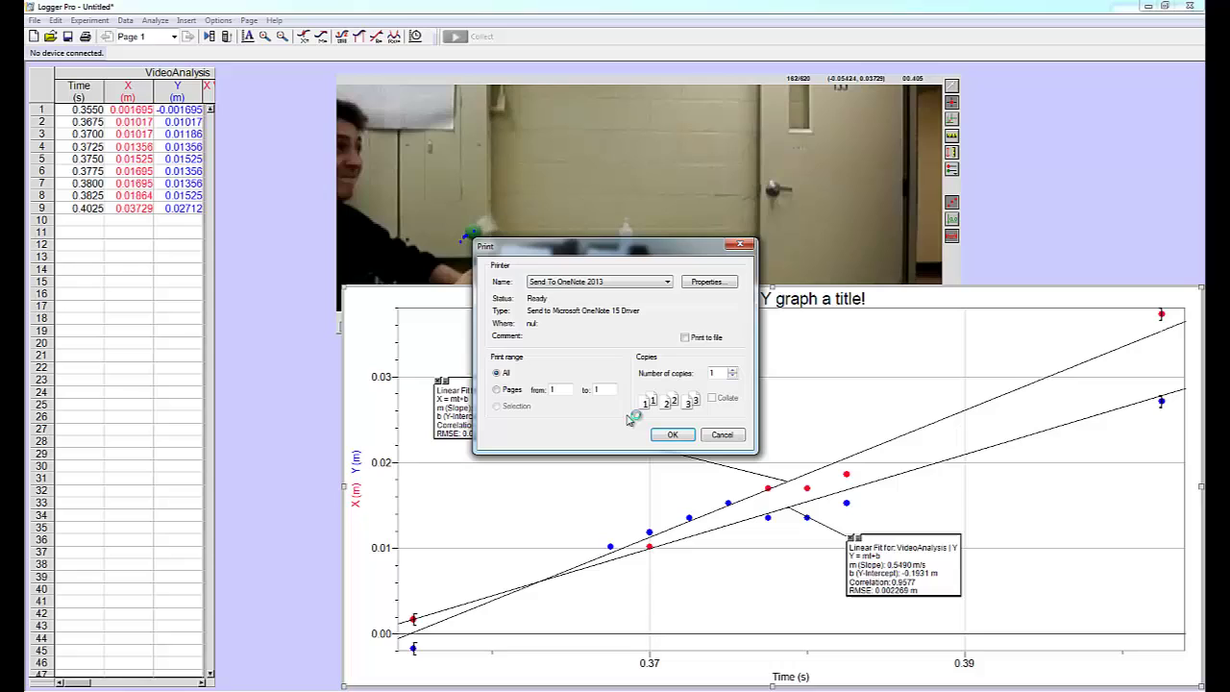